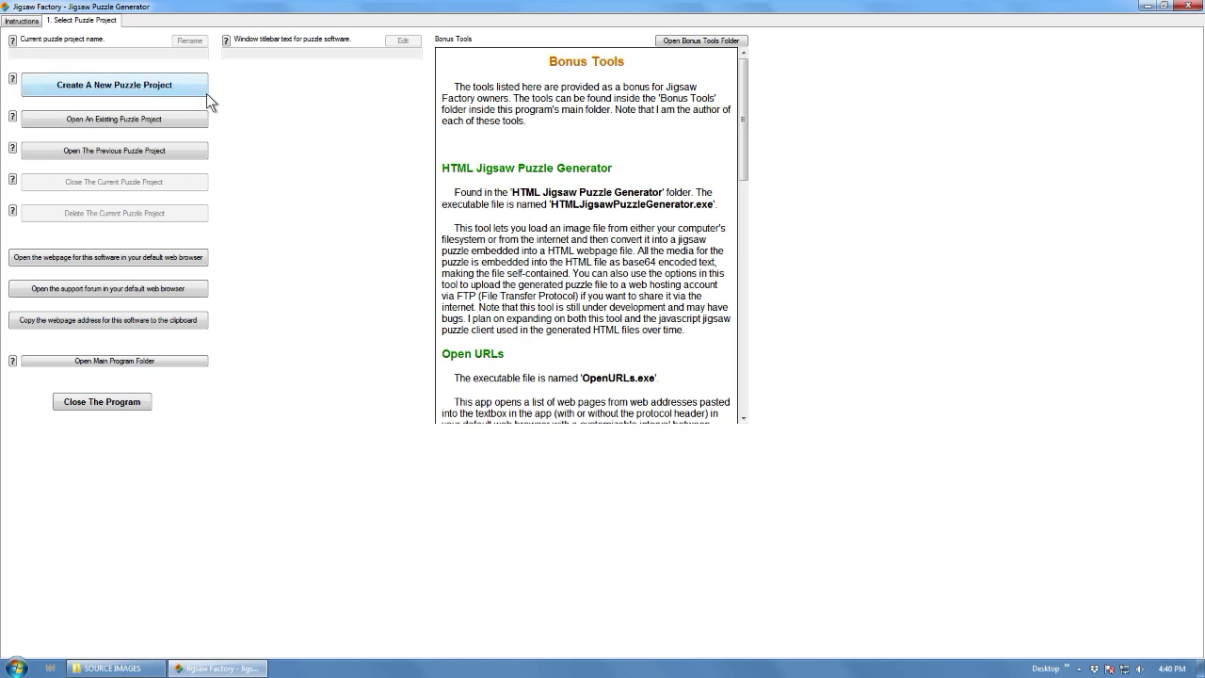
Step: Create a new puzzle project named Test and go to its source image options
{"action": "left_click", "coordinate": [116, 86]}
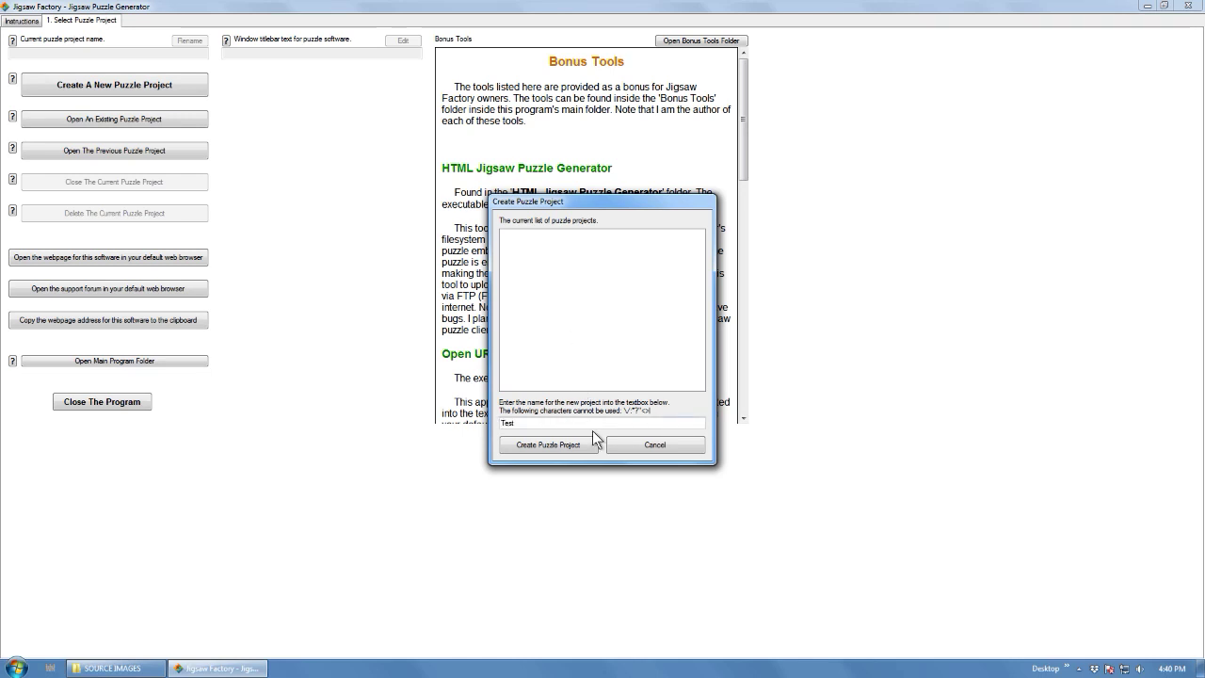
{"action": "left_click", "coordinate": [549, 445]}
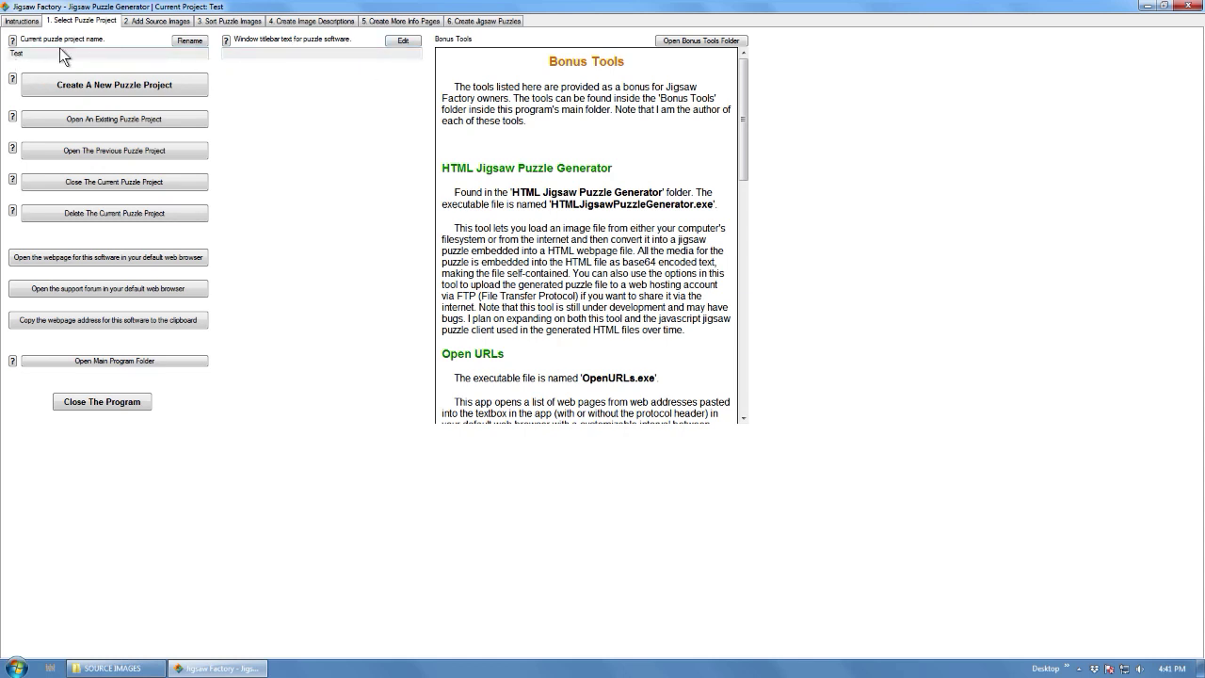
{"action": "left_click", "coordinate": [156, 20]}
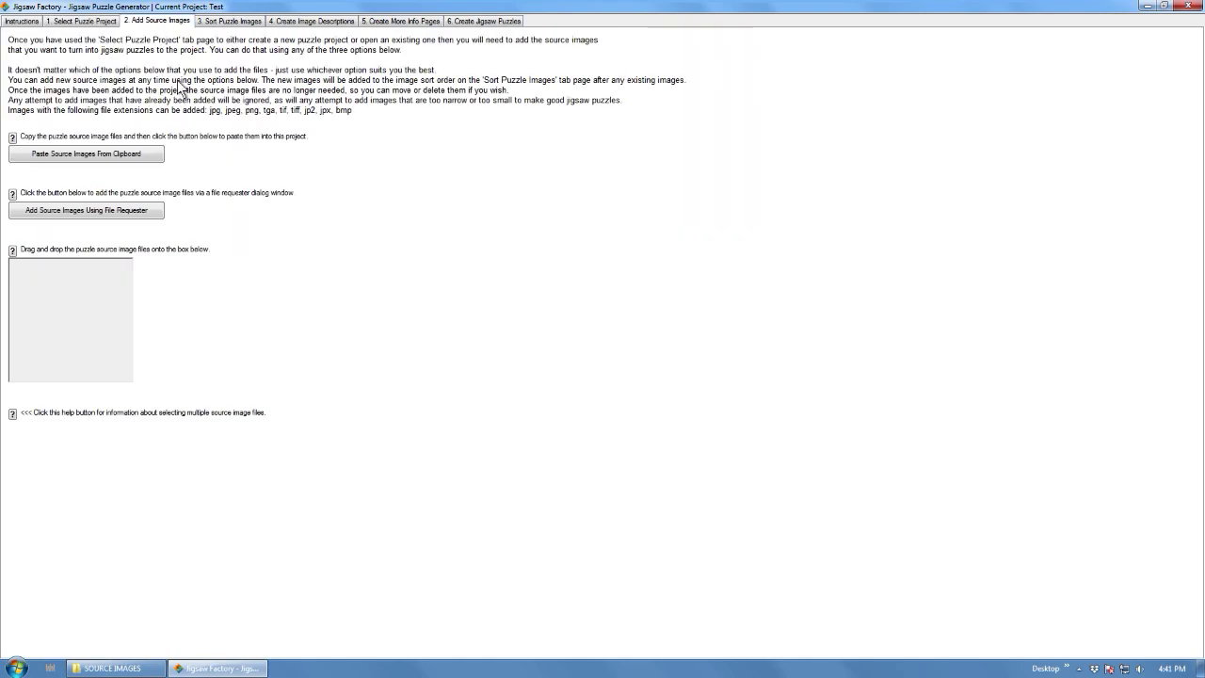
Step: Copy all the image files in the SOURCE IMAGES folder to the clipboard
{"action": "left_click", "coordinate": [132, 668]}
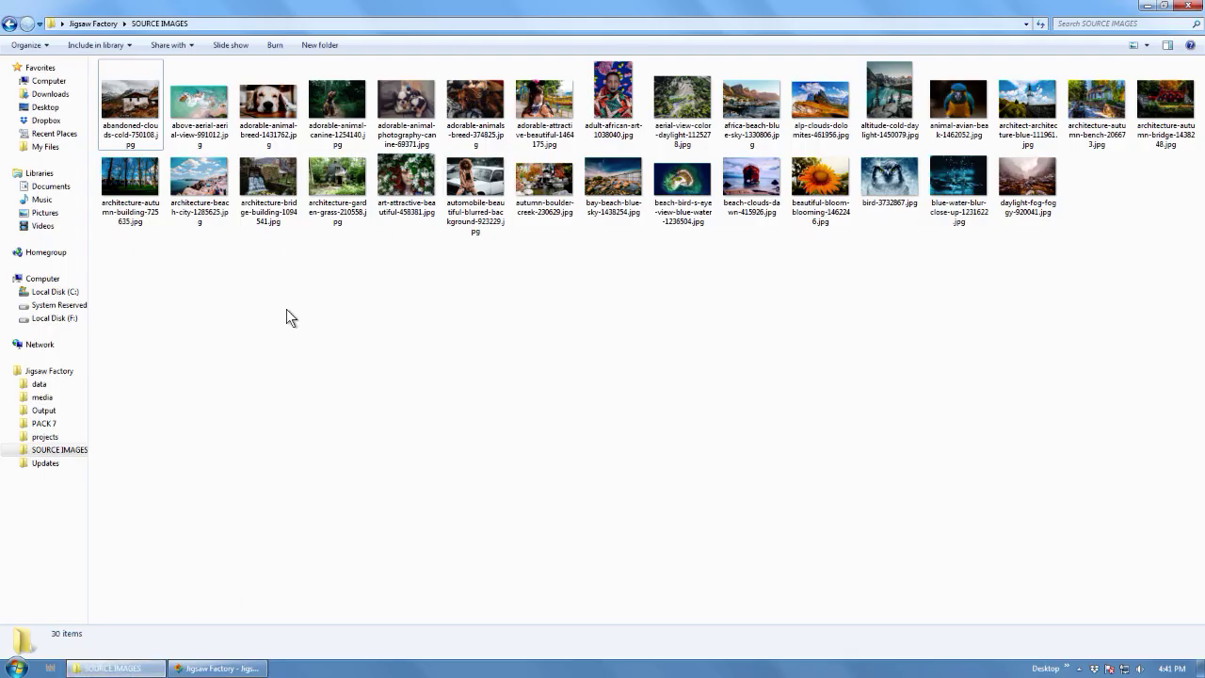
{"action": "key", "text": "ctrl+a"}
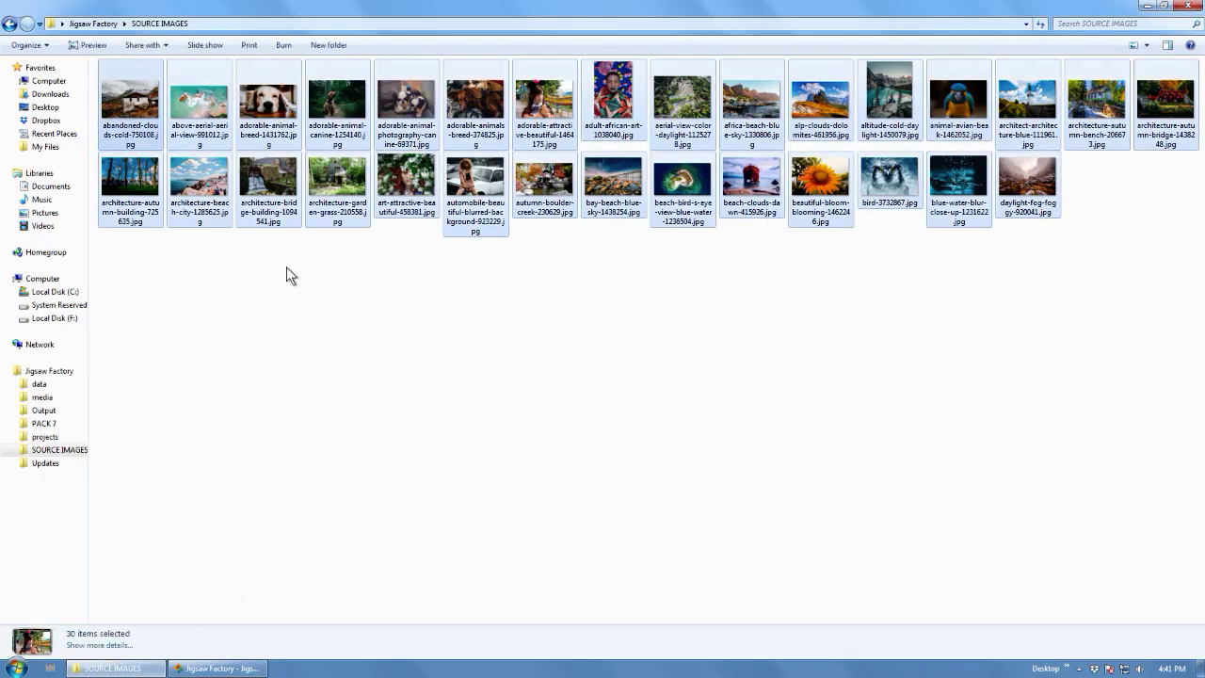
{"action": "right_click", "coordinate": [140, 111]}
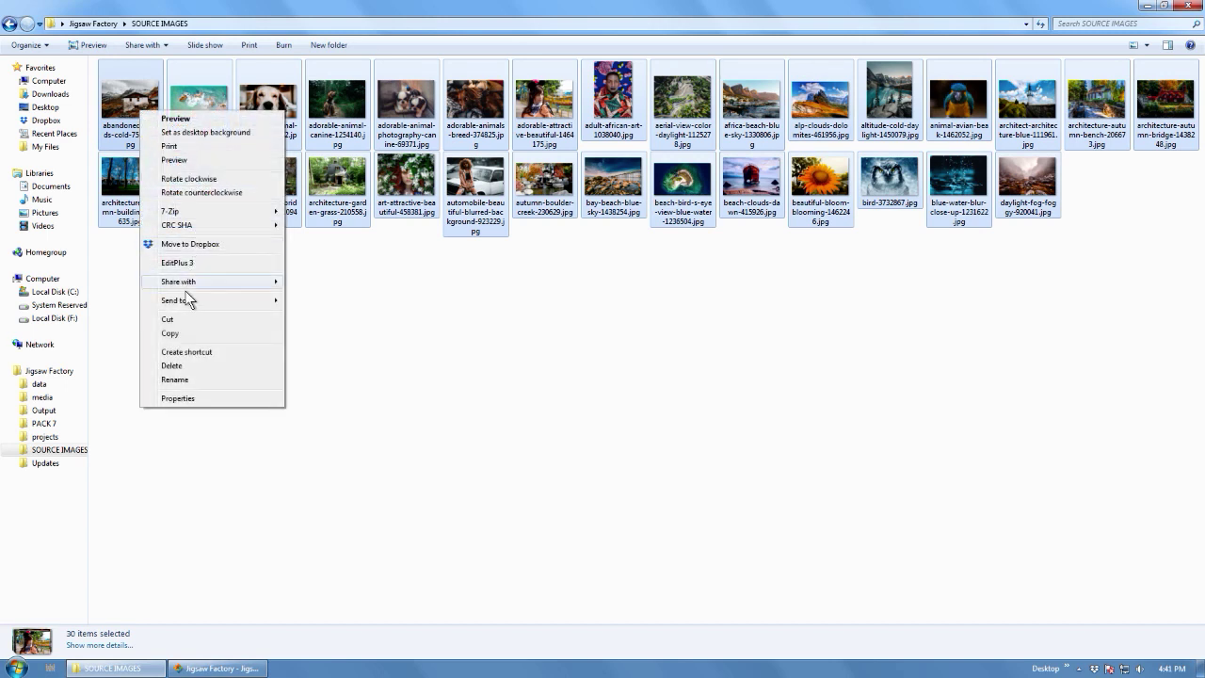
{"action": "left_click", "coordinate": [179, 333]}
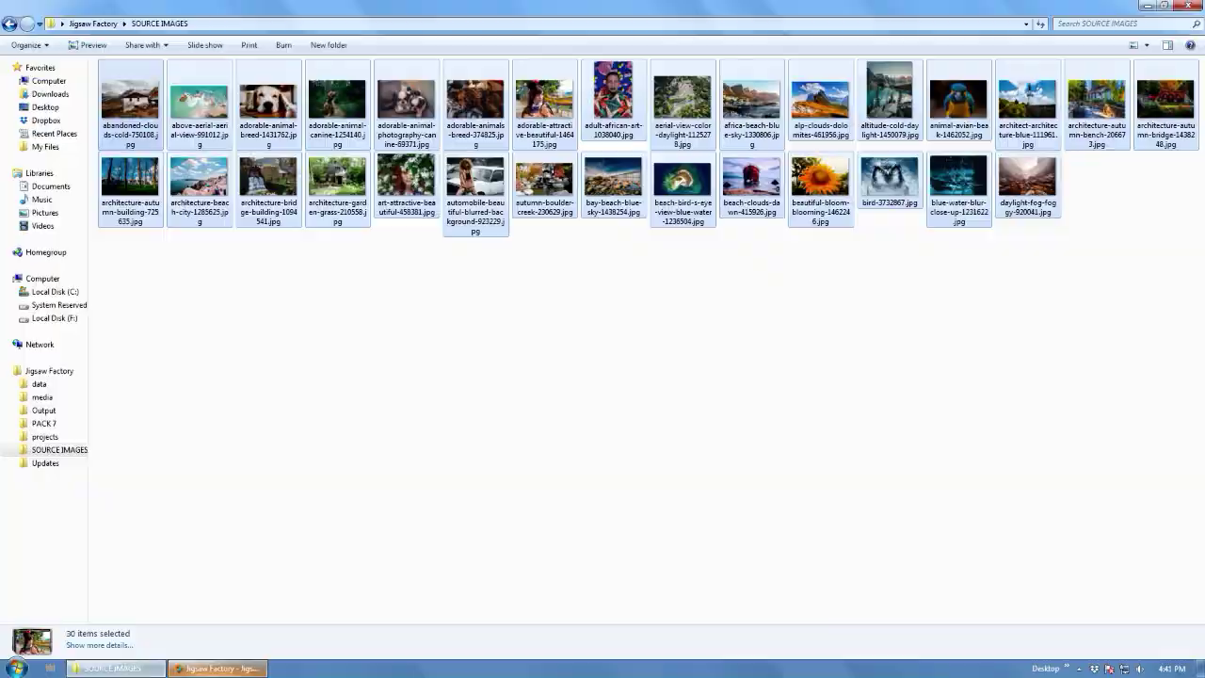
Step: Return to Jigsaw Factory and add the copied source images to the Test project from the clipboard
{"action": "left_click", "coordinate": [216, 668]}
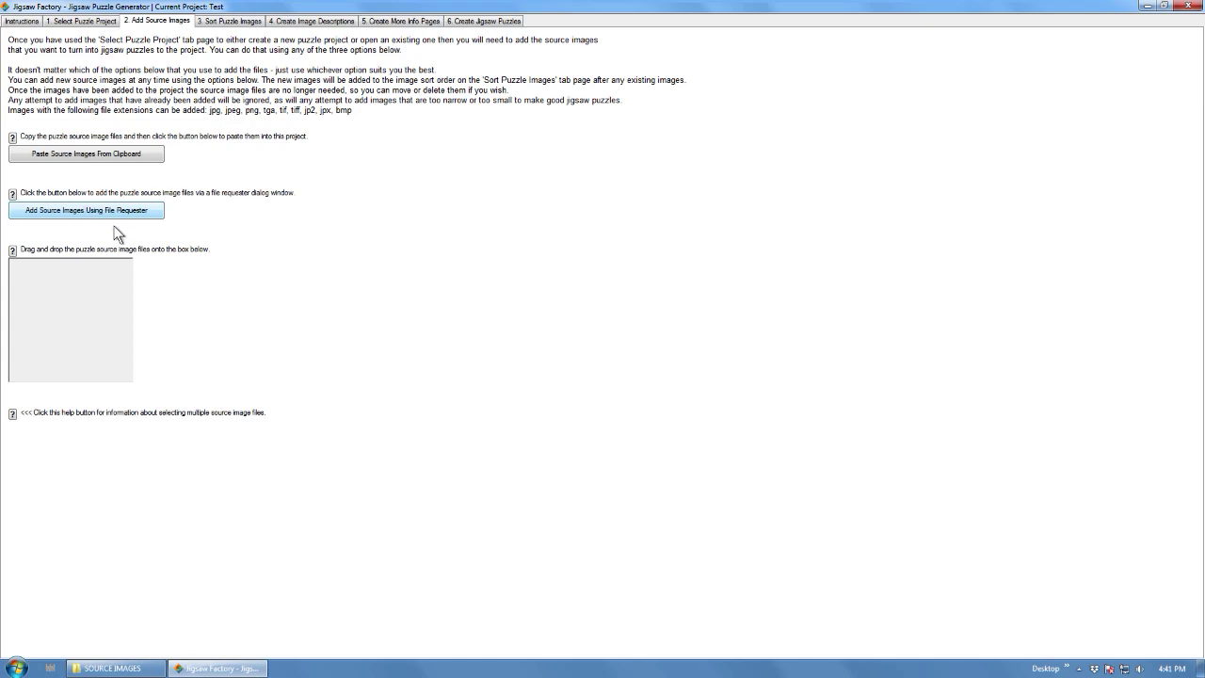
{"action": "left_click", "coordinate": [143, 214]}
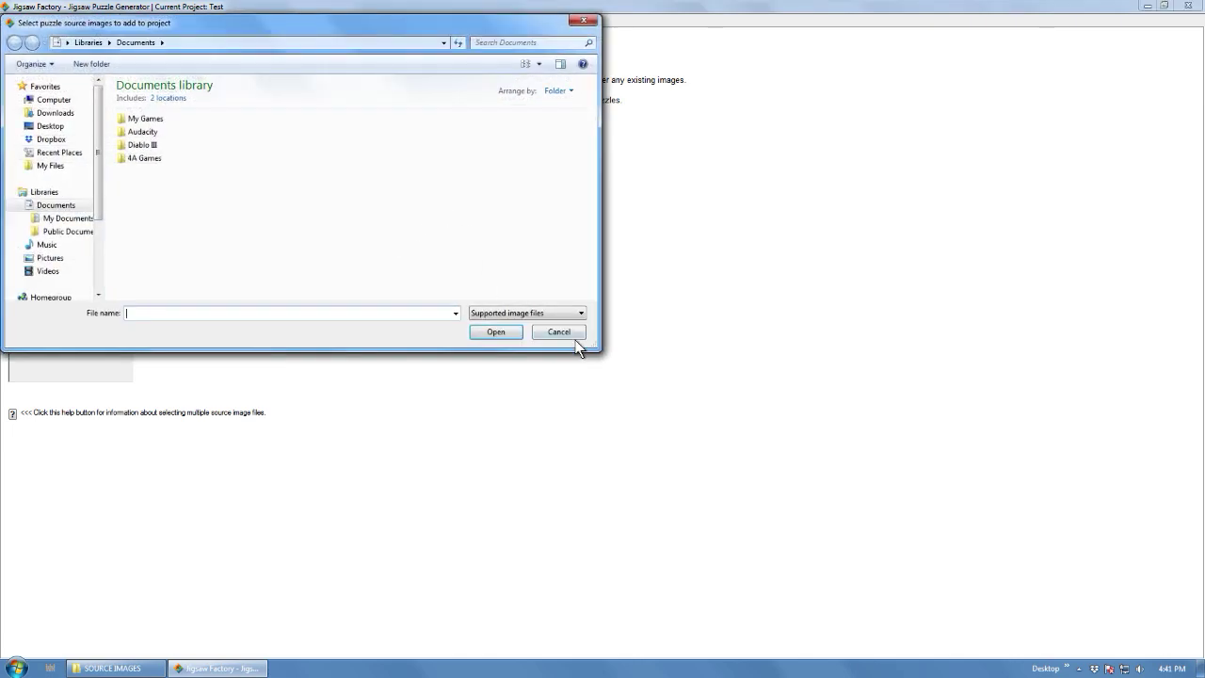
{"action": "left_click", "coordinate": [561, 331]}
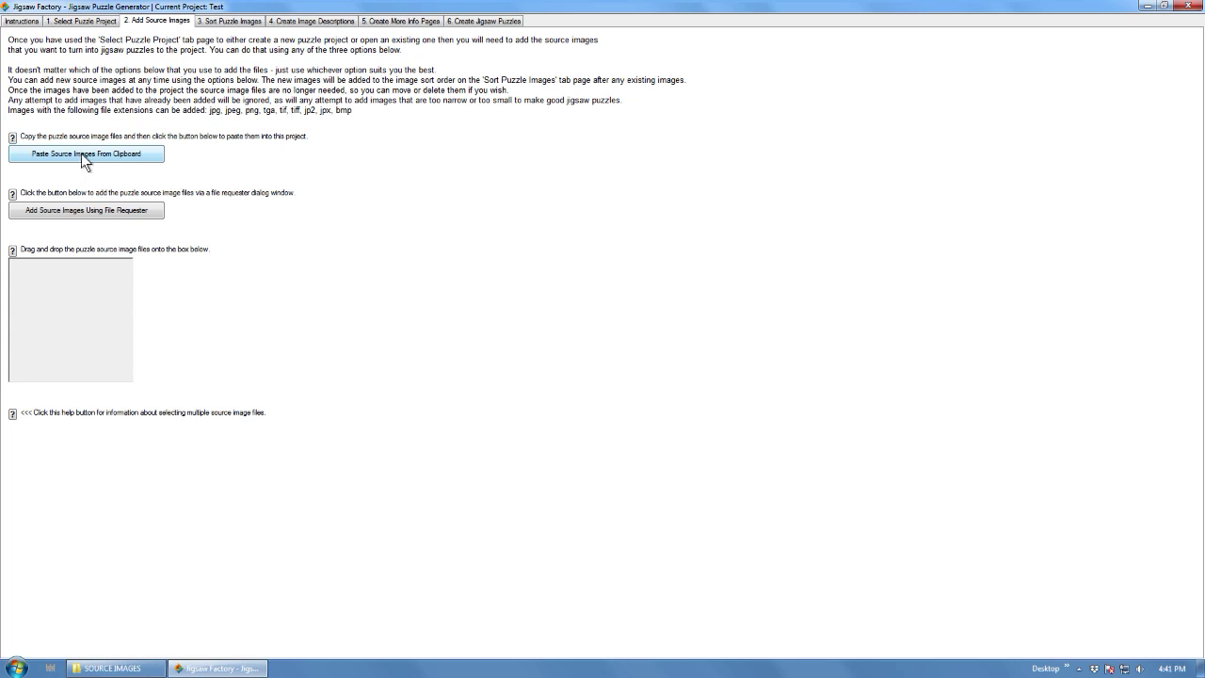
{"action": "left_click", "coordinate": [83, 156]}
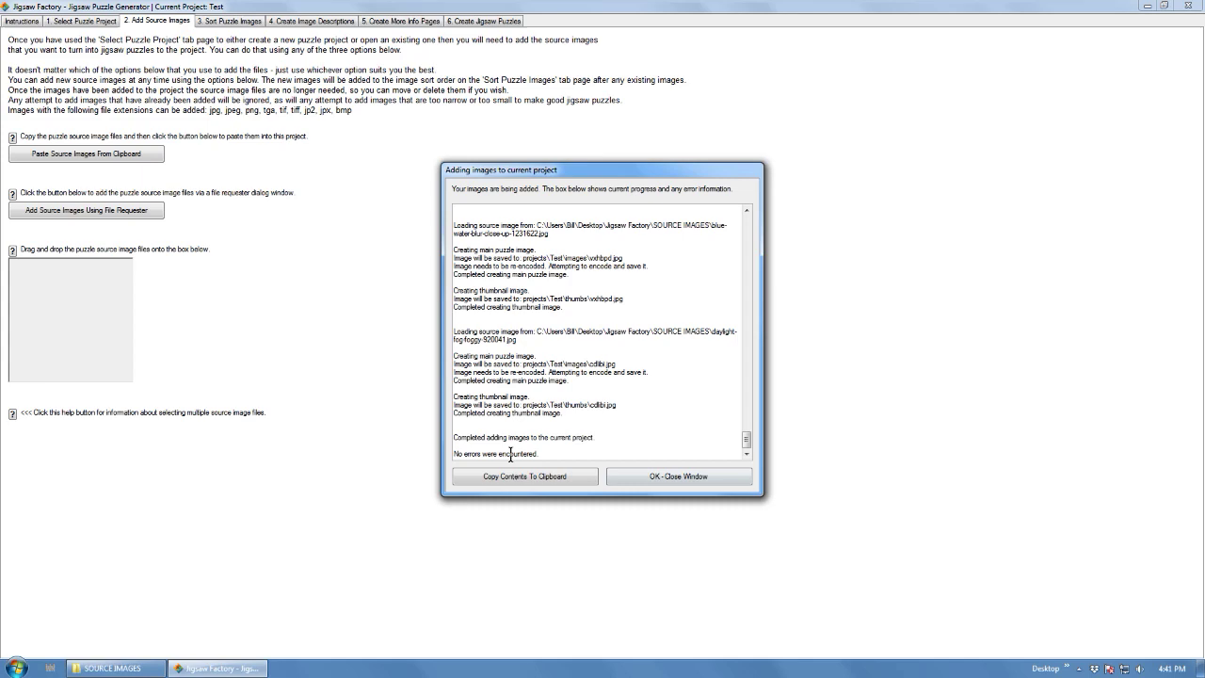
{"action": "left_click", "coordinate": [677, 476]}
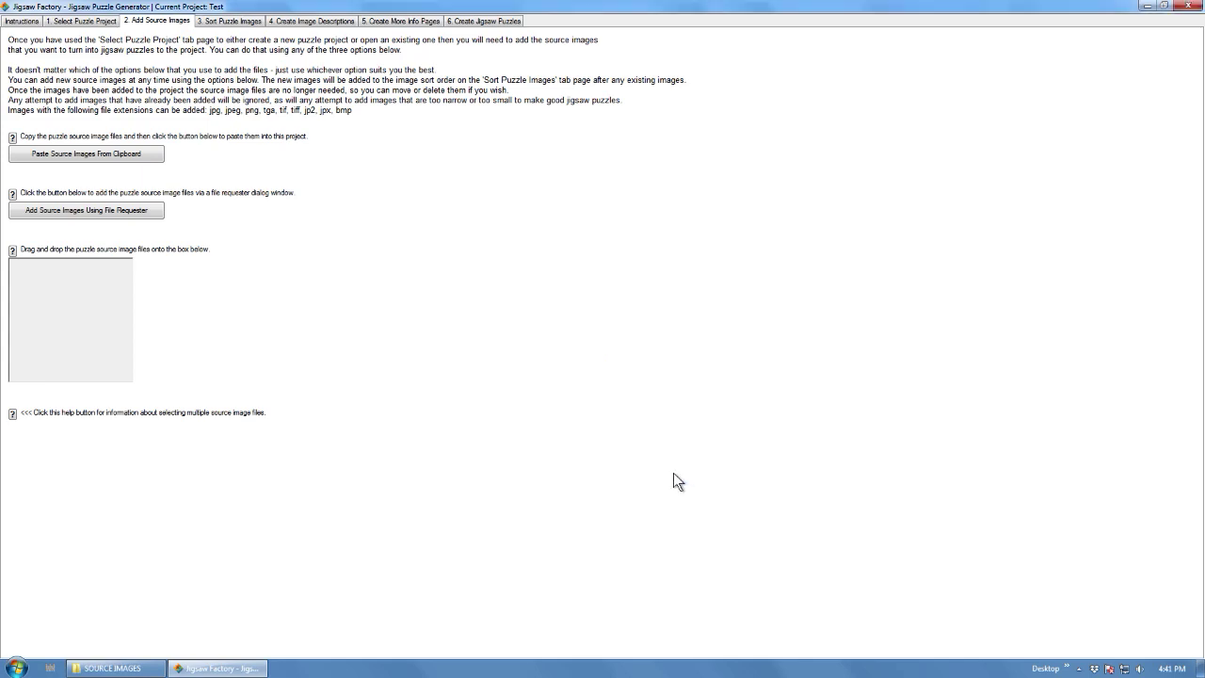
Step: Move the white dog's face image to the second position in the puzzle sort order
{"action": "left_click", "coordinate": [226, 21]}
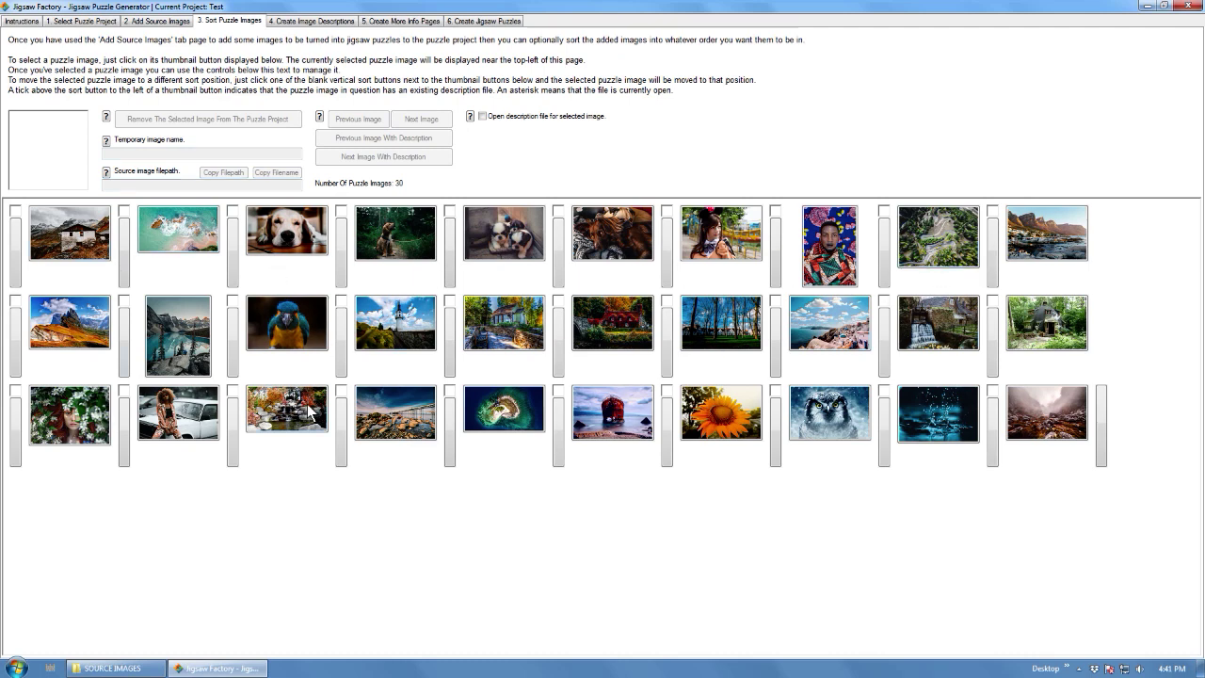
{"action": "left_click", "coordinate": [255, 253]}
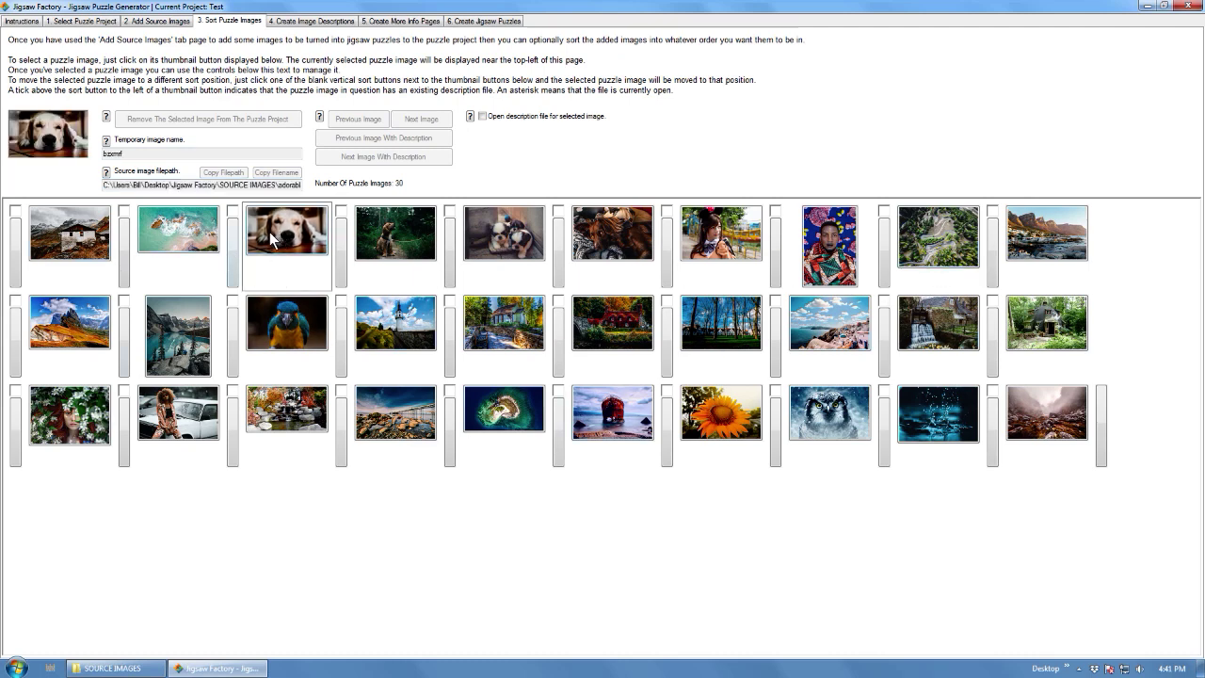
{"action": "left_click", "coordinate": [124, 246]}
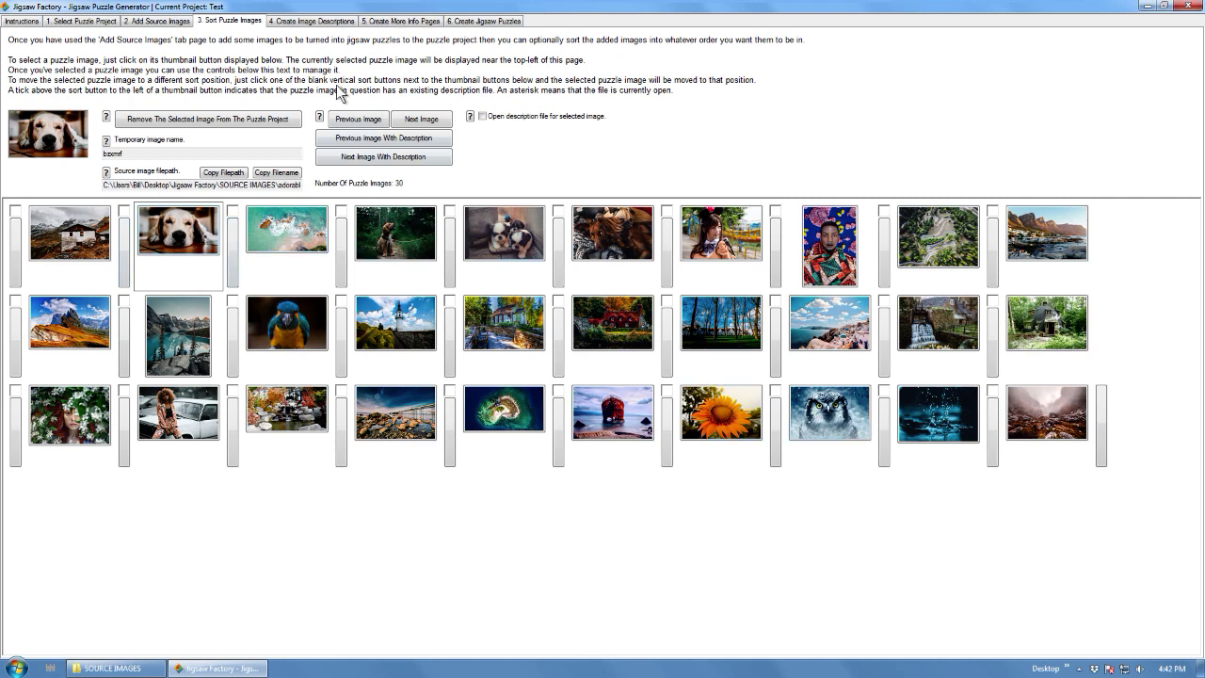
Step: View the options for creating image descriptions and More Info pages
{"action": "left_click", "coordinate": [310, 21]}
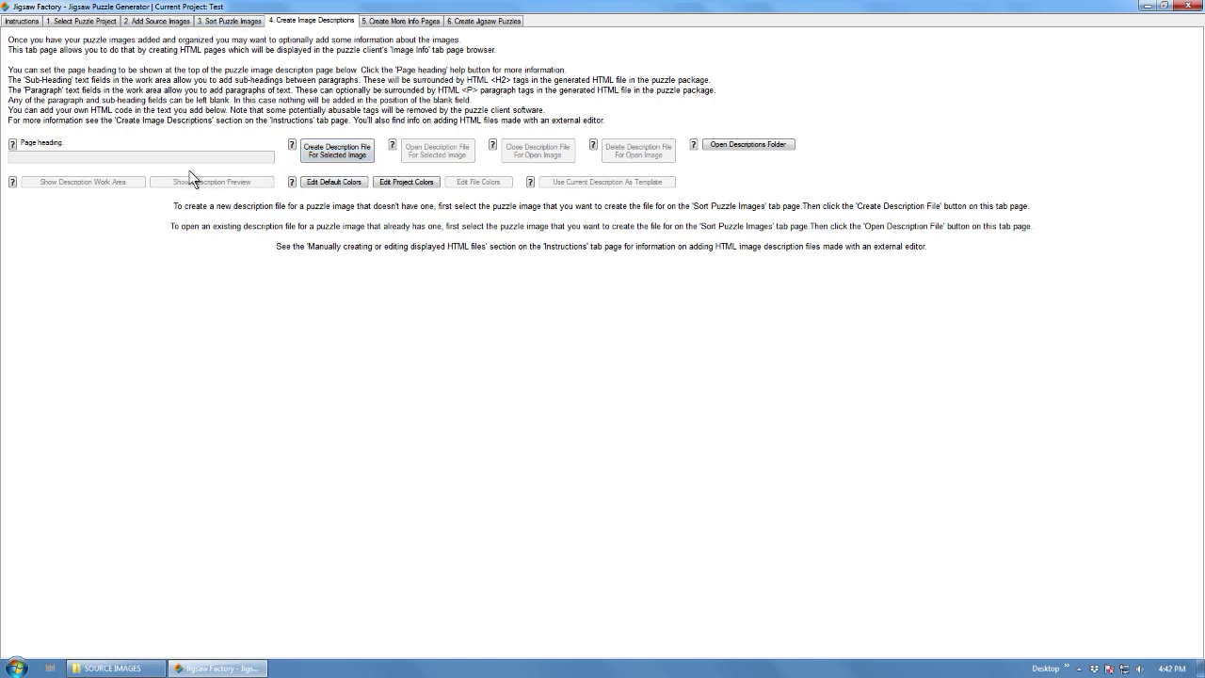
{"action": "left_click", "coordinate": [389, 22]}
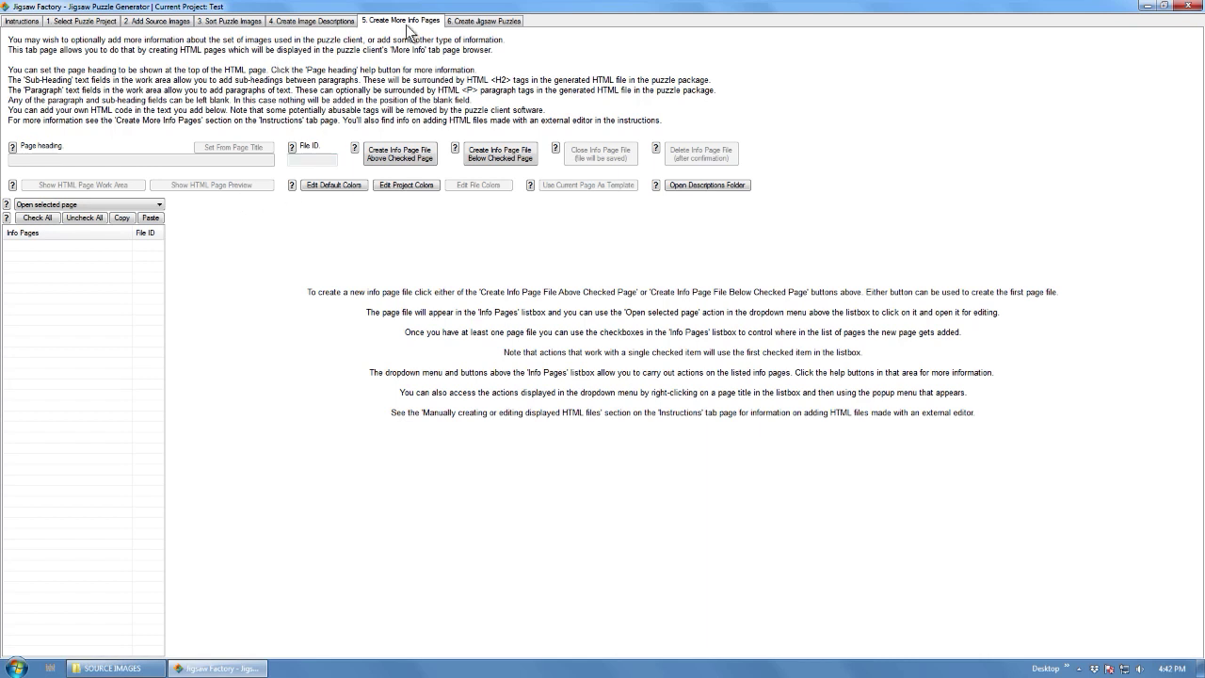
Step: Open the output folder for created puzzle packages and move its window clear of the package creation options
{"action": "left_click", "coordinate": [475, 21]}
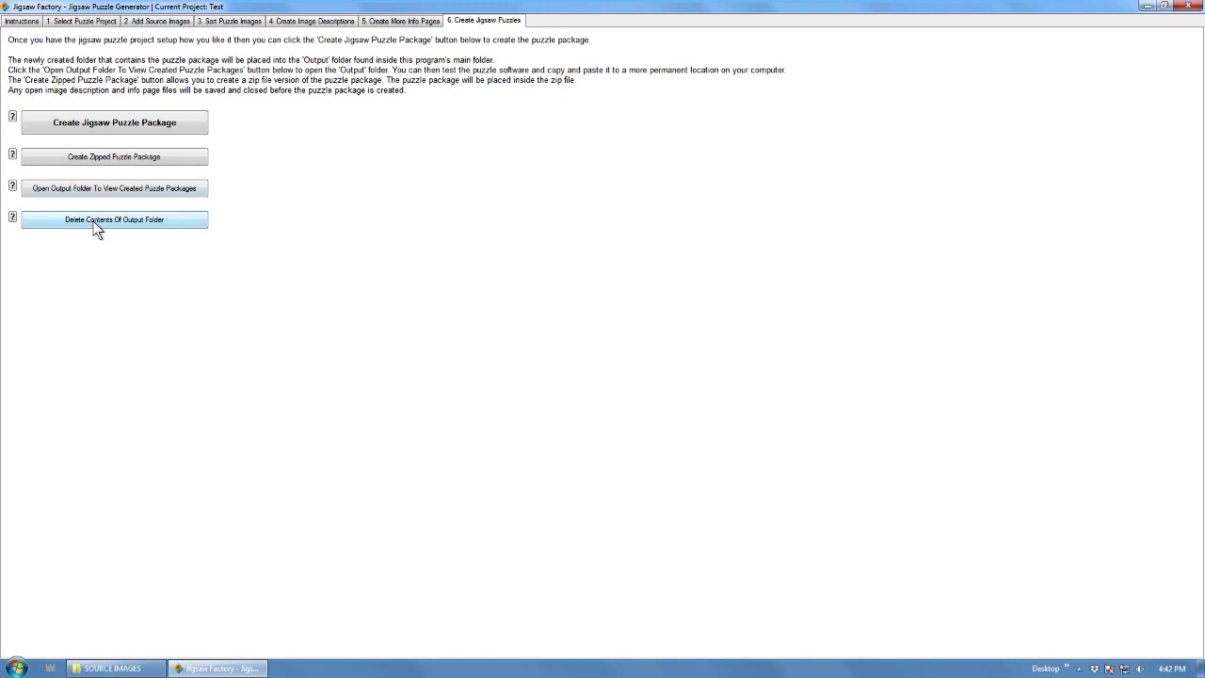
{"action": "left_click", "coordinate": [98, 189]}
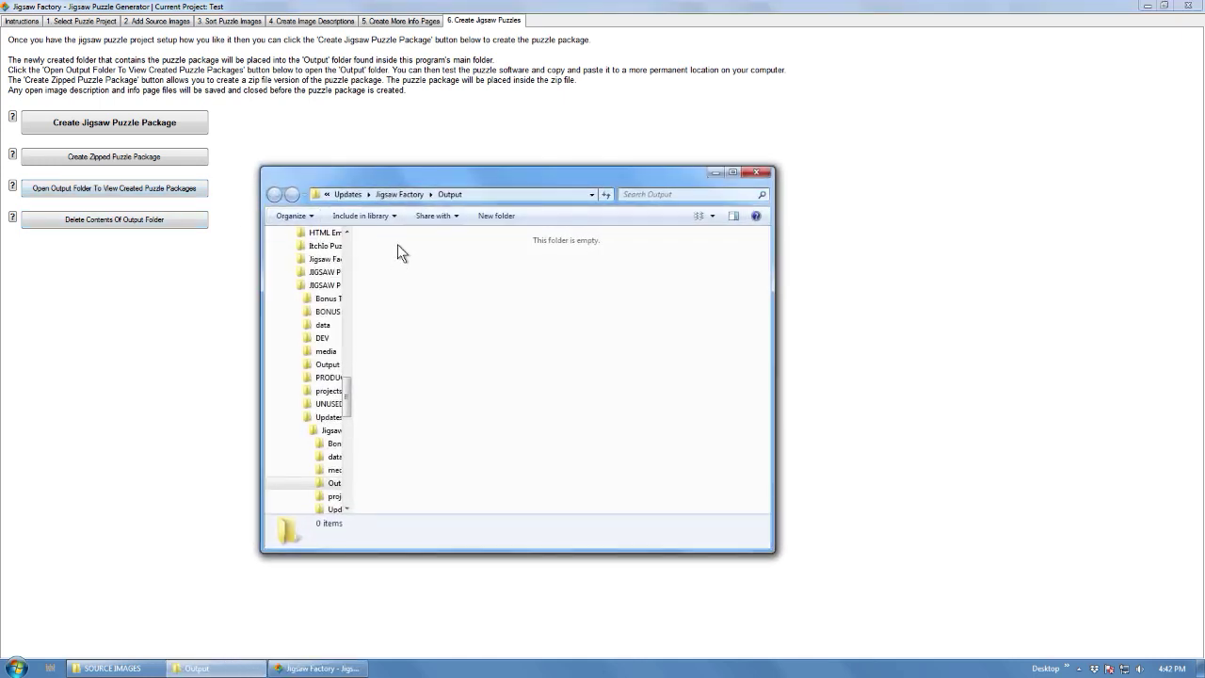
{"action": "left_click_drag", "start_coordinate": [453, 182], "coordinate": [697, 153]}
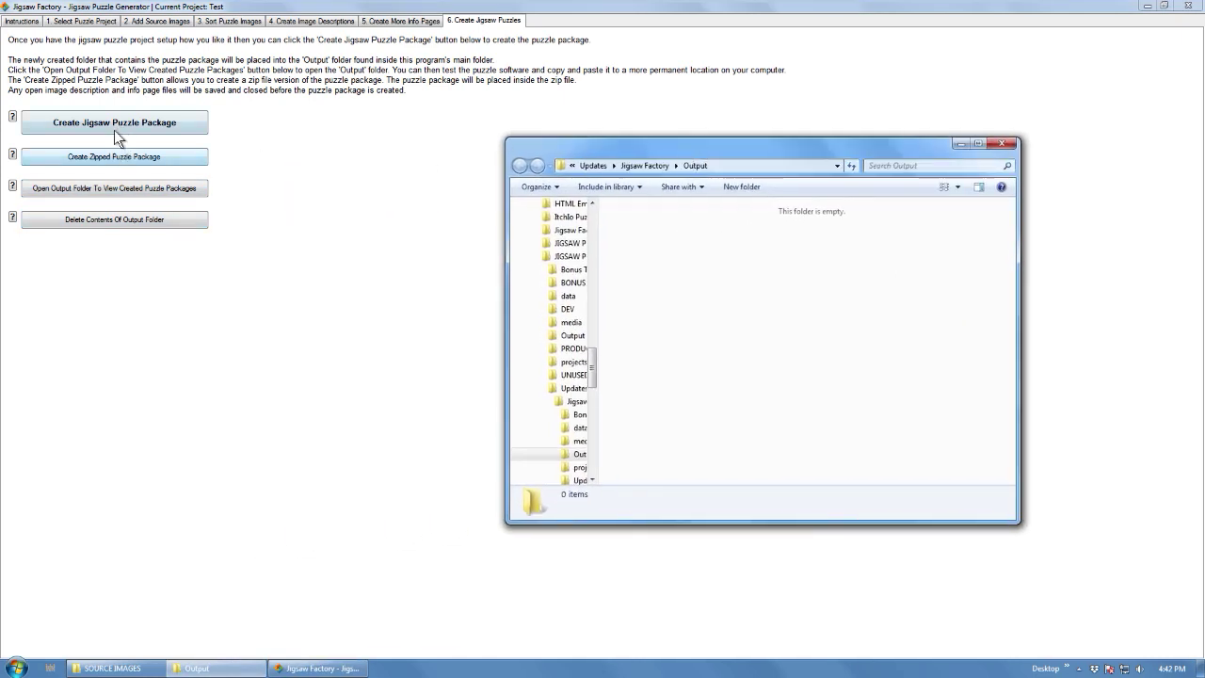
Step: Create a zipped puzzle package of the Test project and bring the Output folder to the front
{"action": "left_click", "coordinate": [109, 156]}
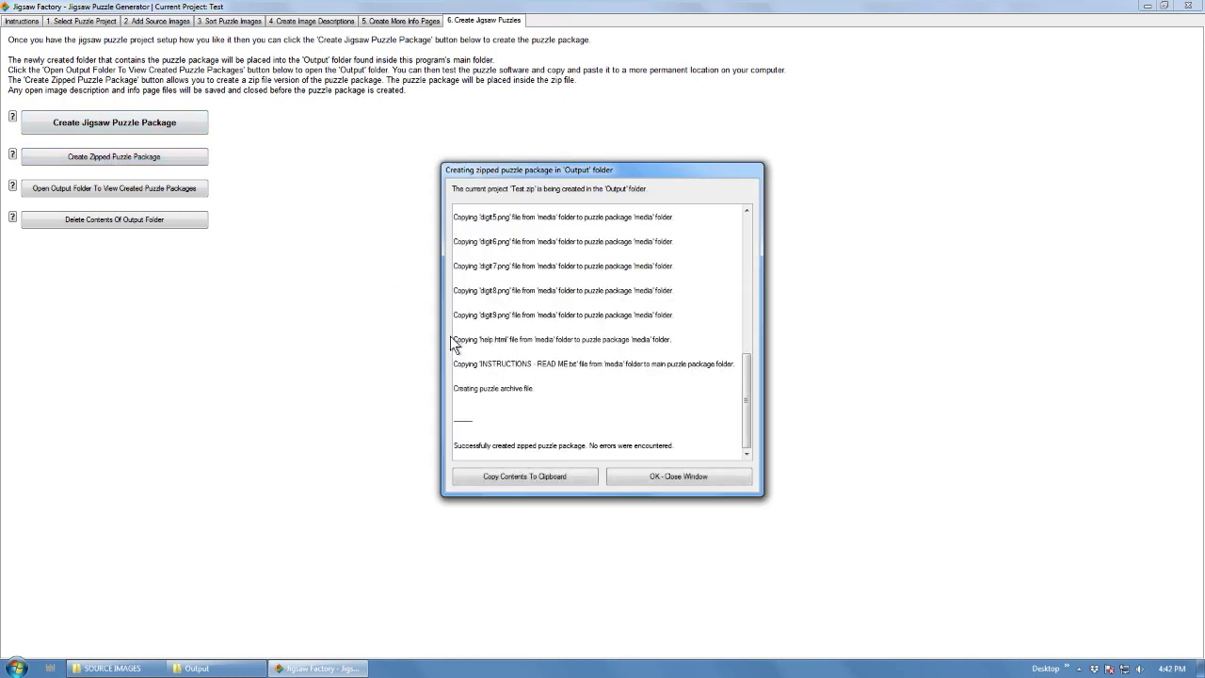
{"action": "left_click", "coordinate": [686, 477]}
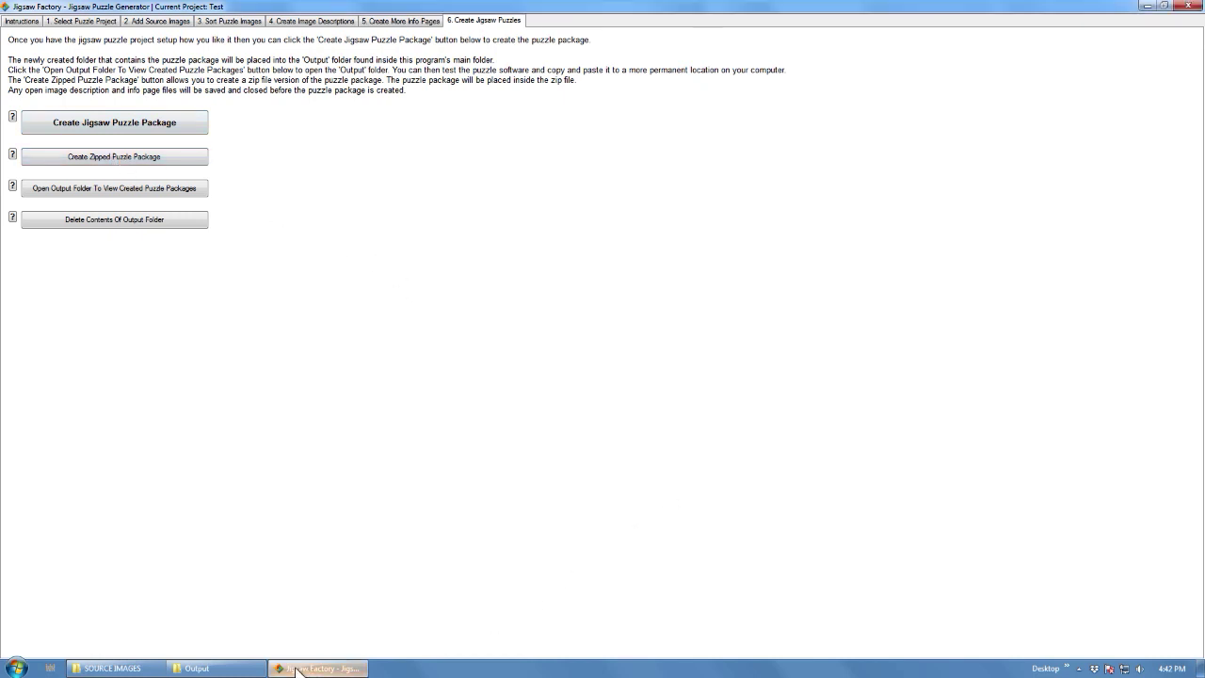
{"action": "left_click", "coordinate": [214, 668]}
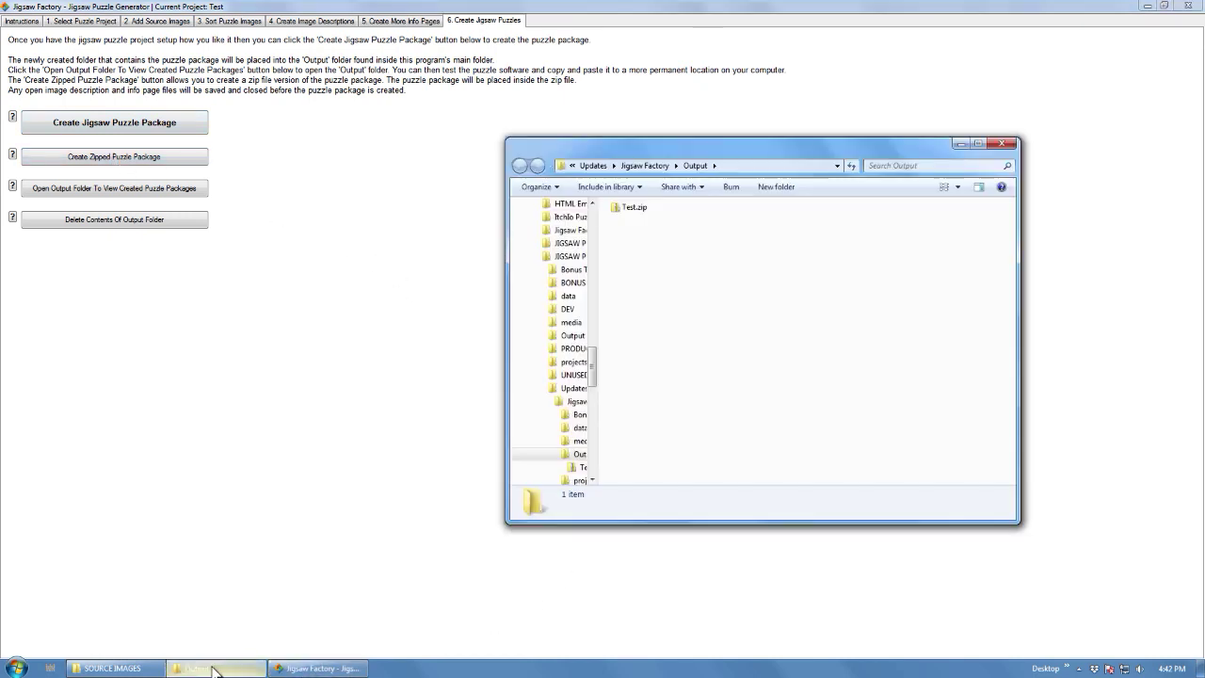
Step: Examine the contents of the Test folder inside Test.zip, then go back to the Output folder
{"action": "double_click", "coordinate": [634, 210]}
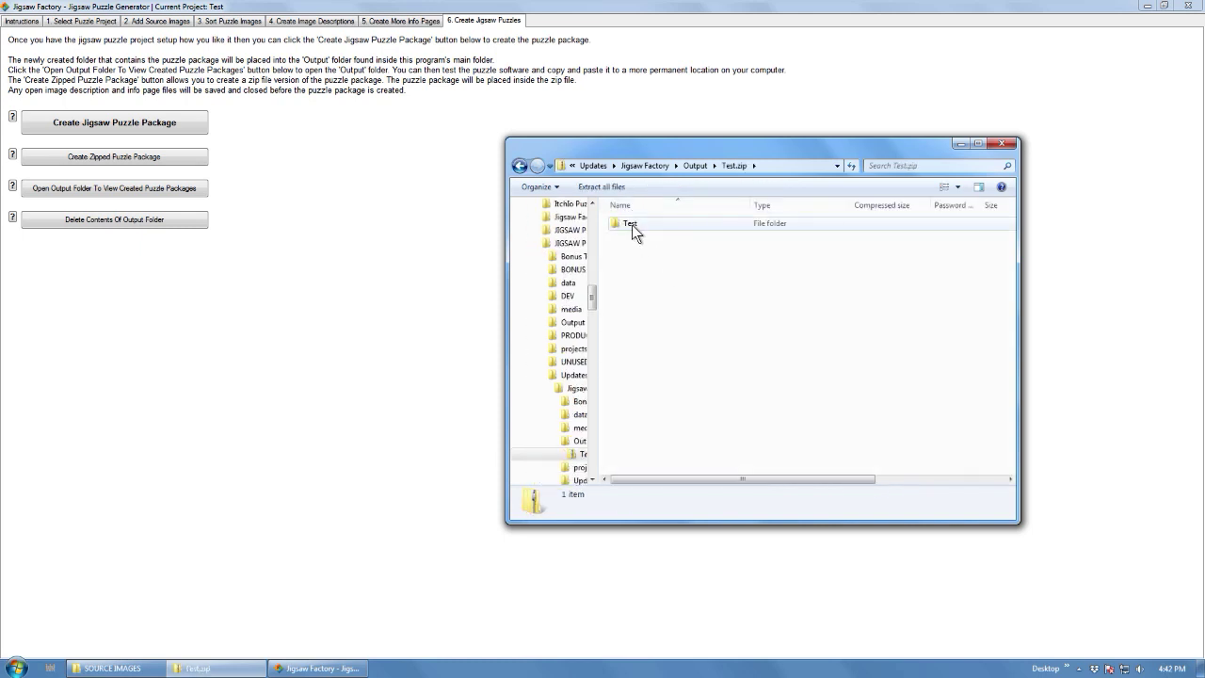
{"action": "double_click", "coordinate": [632, 224]}
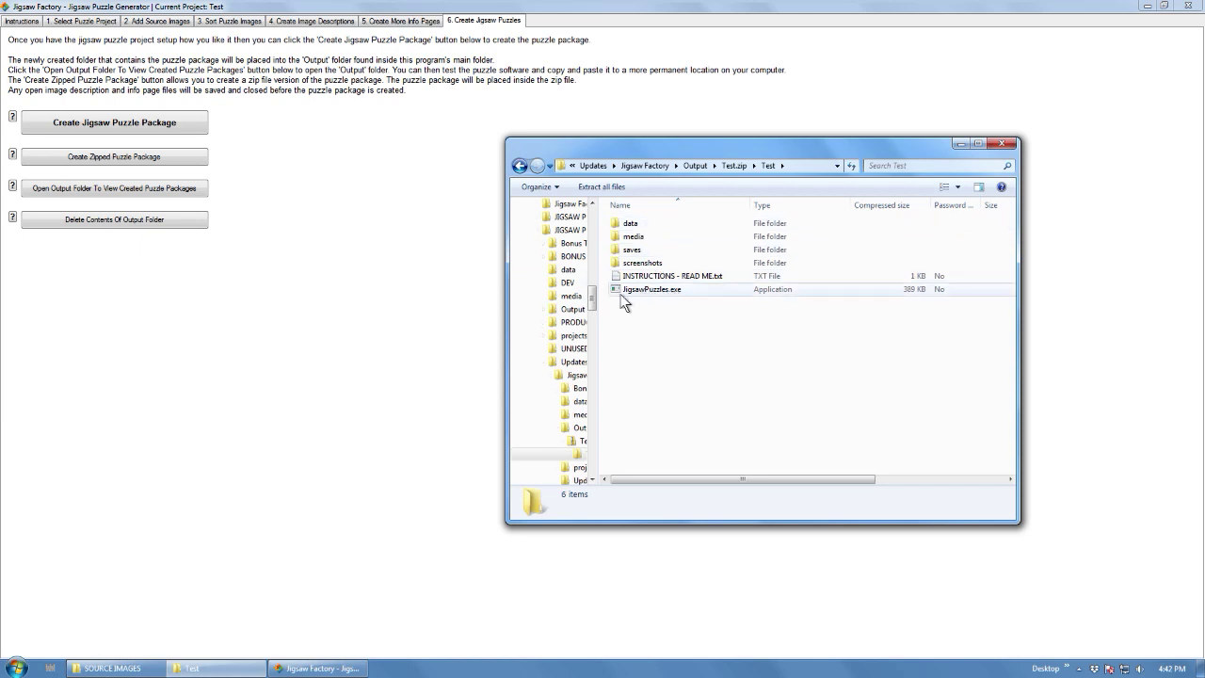
{"action": "left_click", "coordinate": [518, 166]}
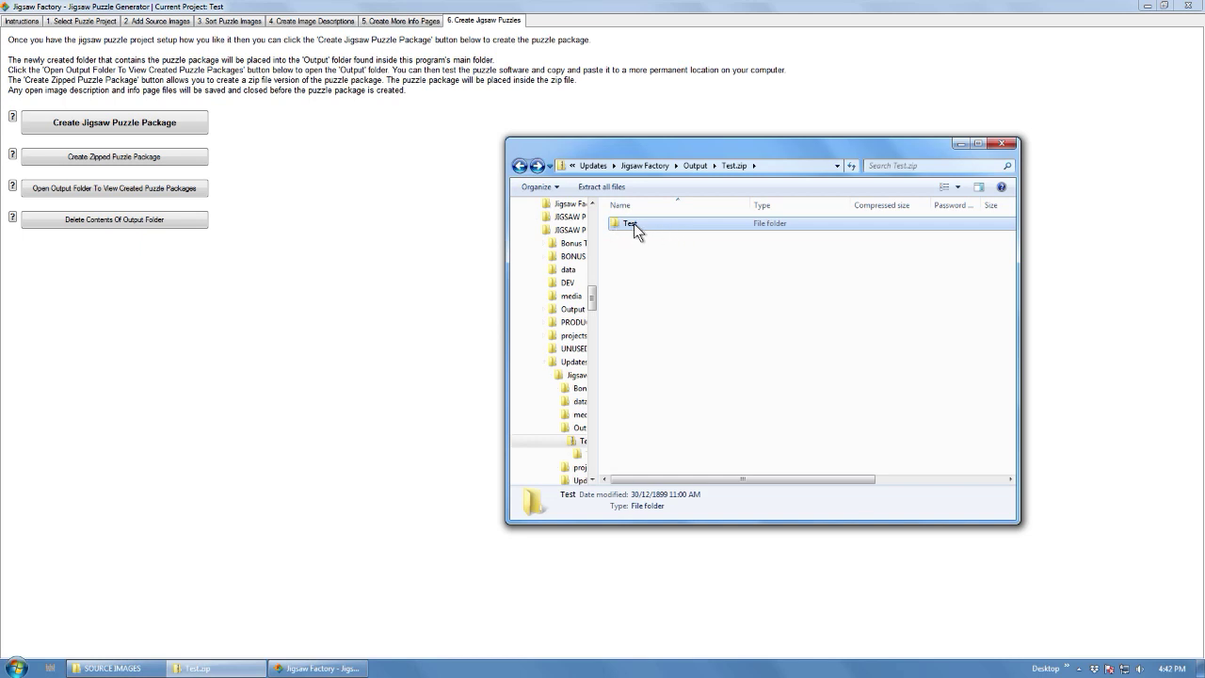
{"action": "right_click", "coordinate": [634, 223]}
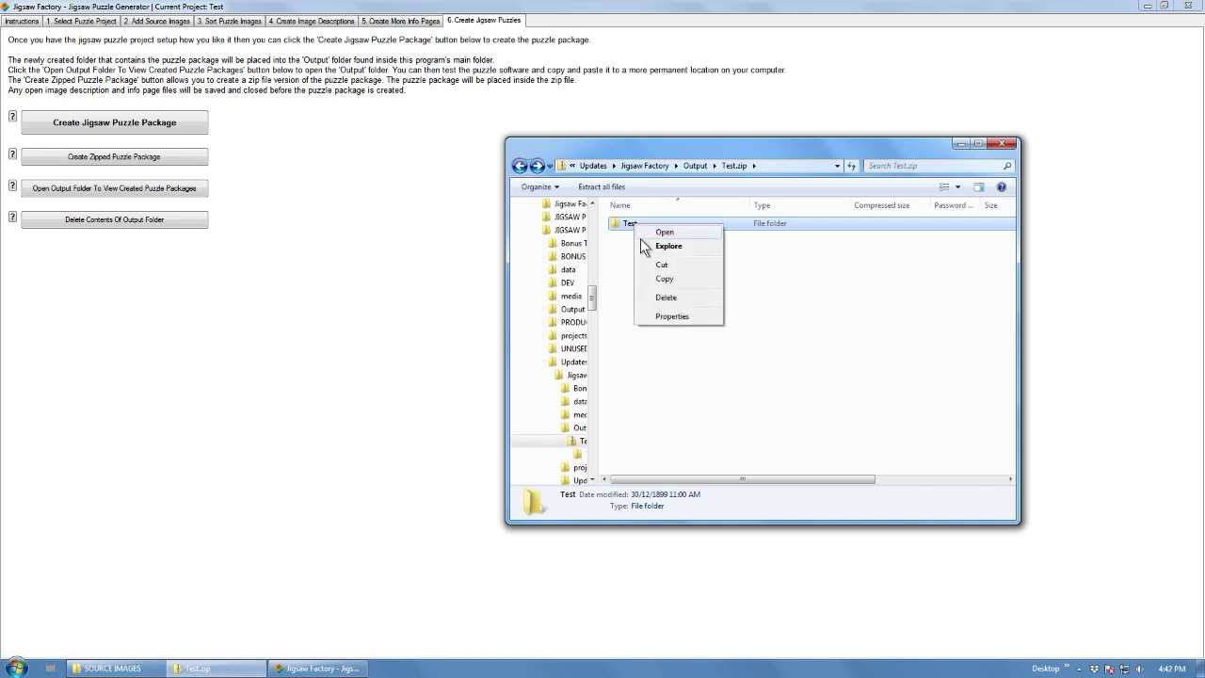
{"action": "left_click", "coordinate": [519, 167]}
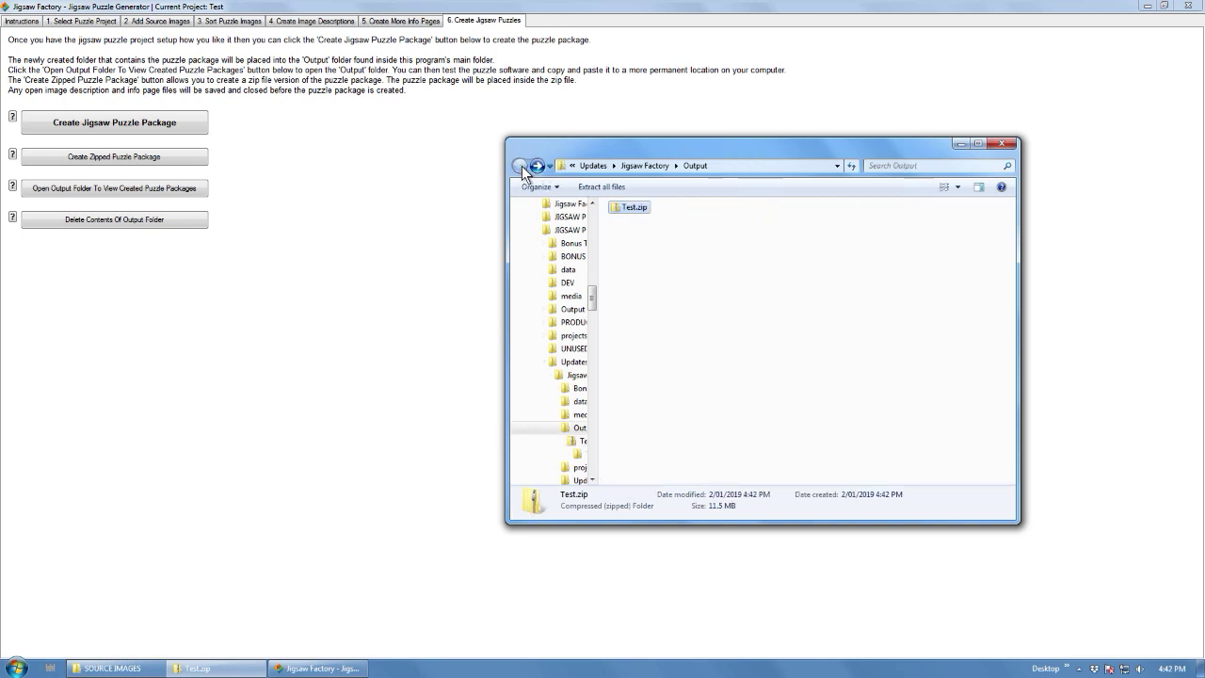
Step: Look through the parent Jigsaw Factory and Updates folders, then return to the Output folder
{"action": "left_click", "coordinate": [672, 164]}
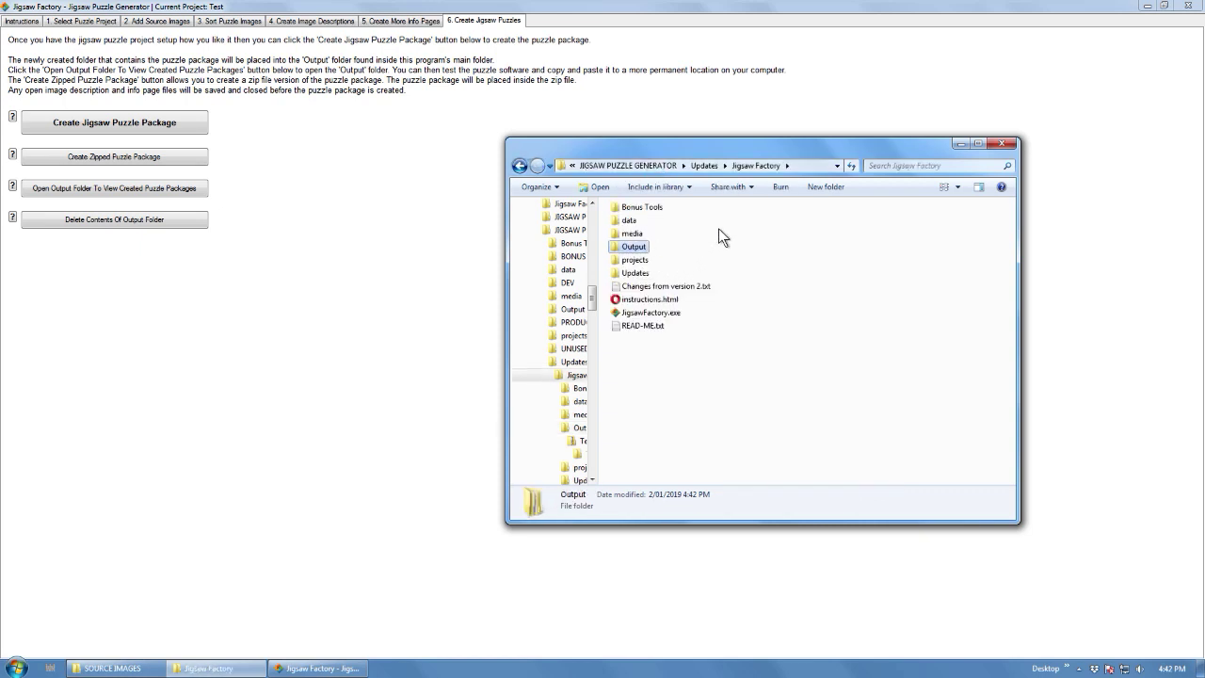
{"action": "left_click", "coordinate": [704, 166]}
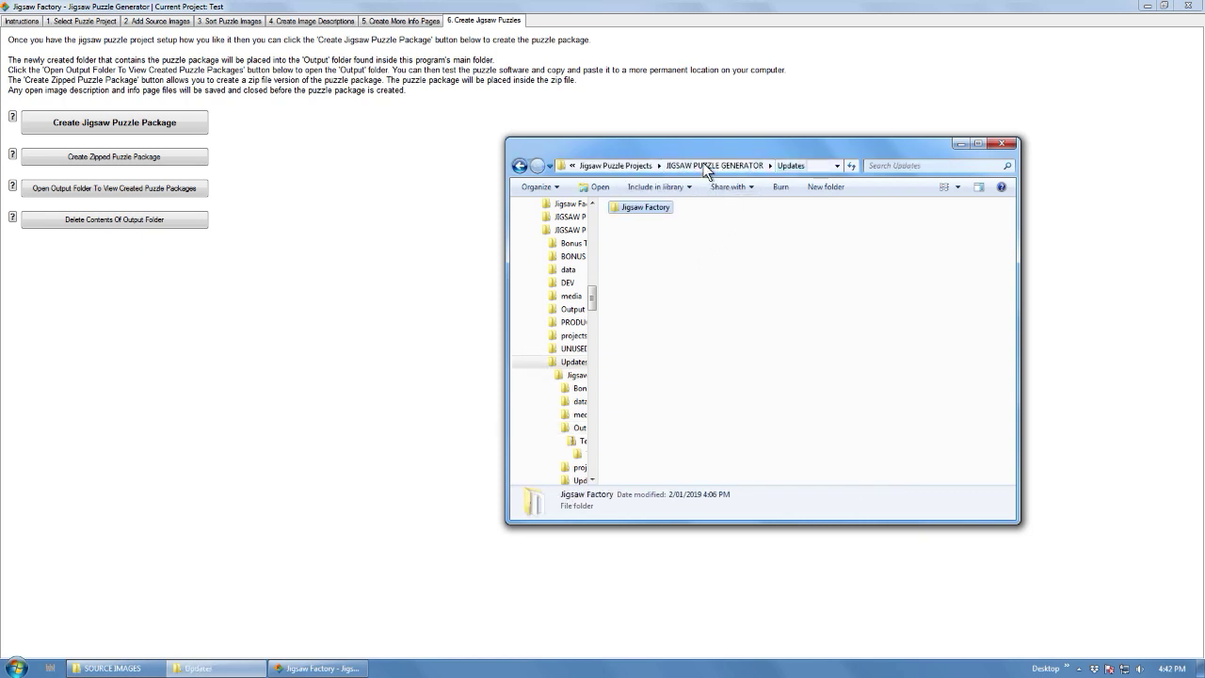
{"action": "double_click", "coordinate": [645, 206]}
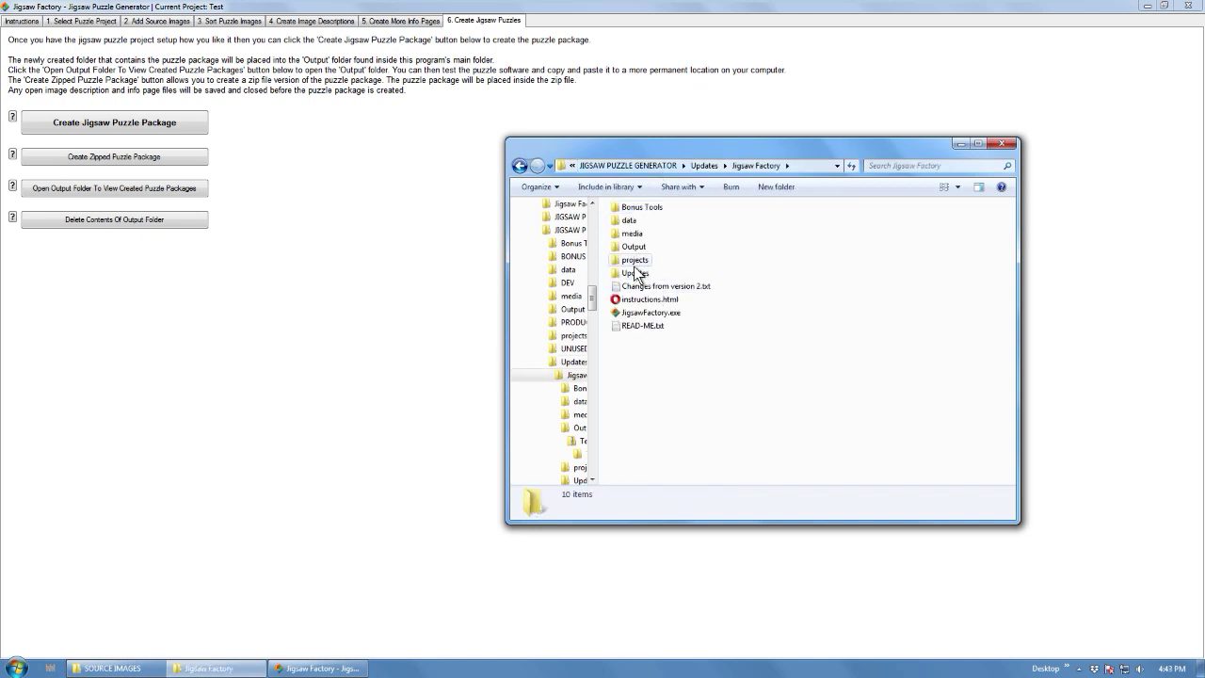
{"action": "double_click", "coordinate": [635, 246]}
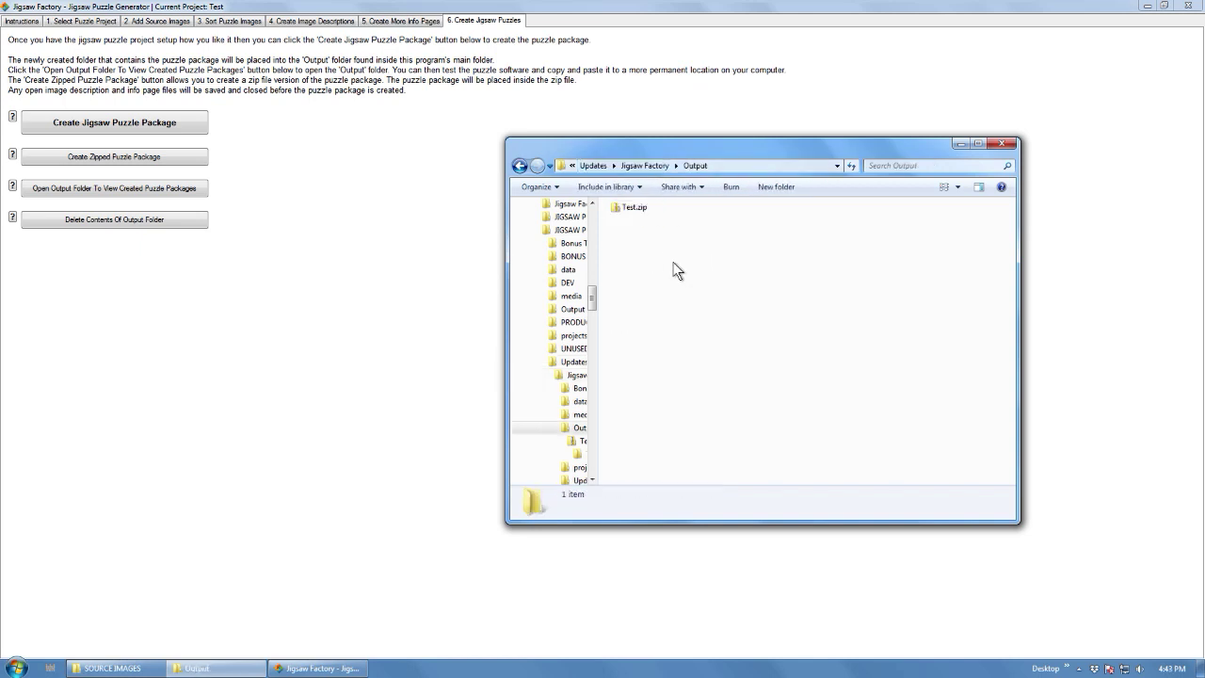
Step: Create an unzipped jigsaw puzzle package of the Test project and show the Output folder again
{"action": "left_click", "coordinate": [109, 126]}
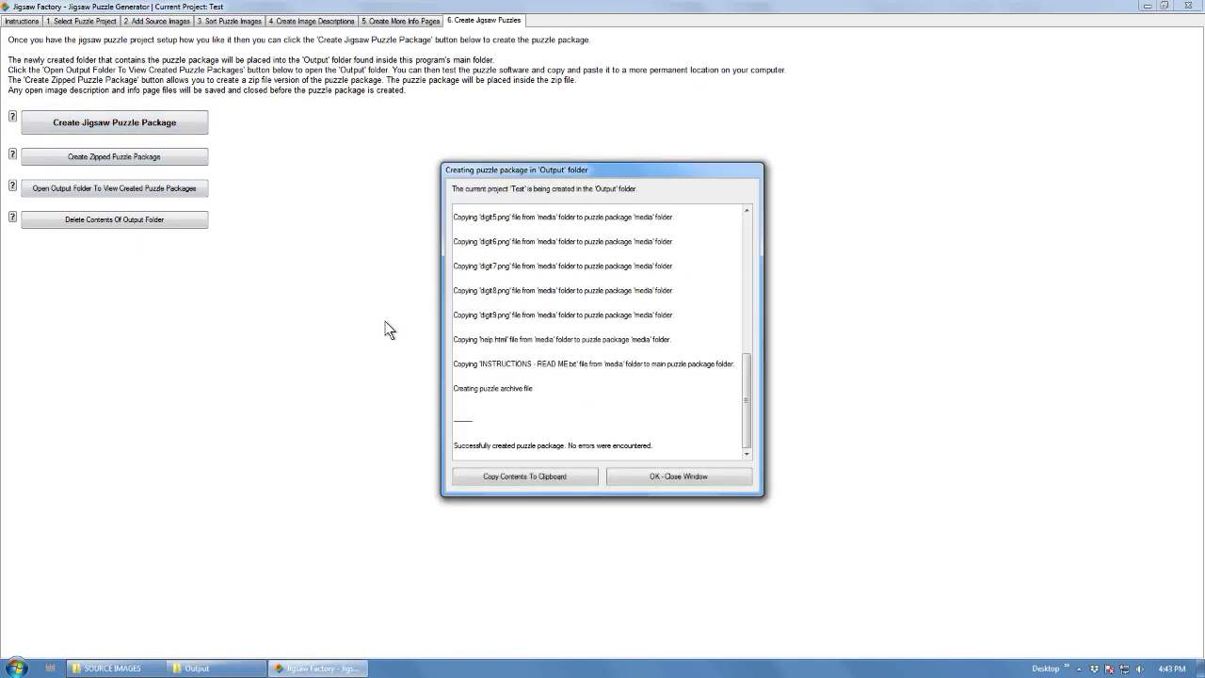
{"action": "left_click", "coordinate": [672, 476]}
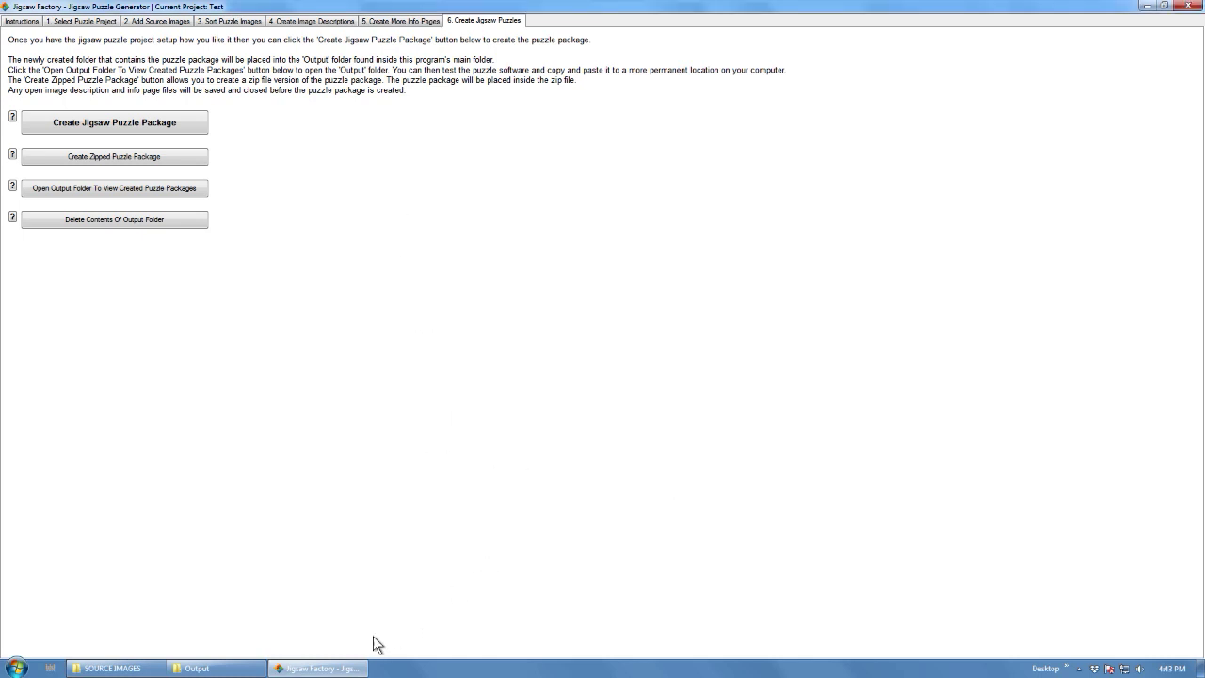
{"action": "left_click", "coordinate": [202, 668]}
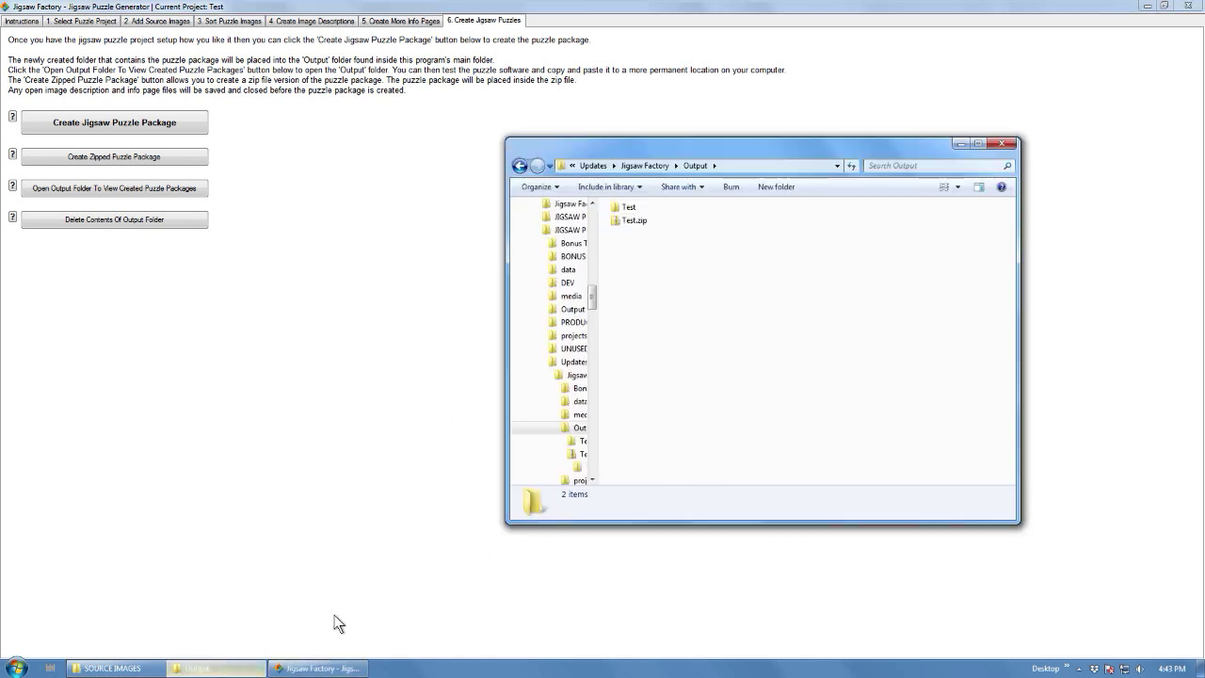
Step: Run JigsawPuzzles.exe from the Test output folder and load the first puzzle, the stone mountain house
{"action": "double_click", "coordinate": [633, 208]}
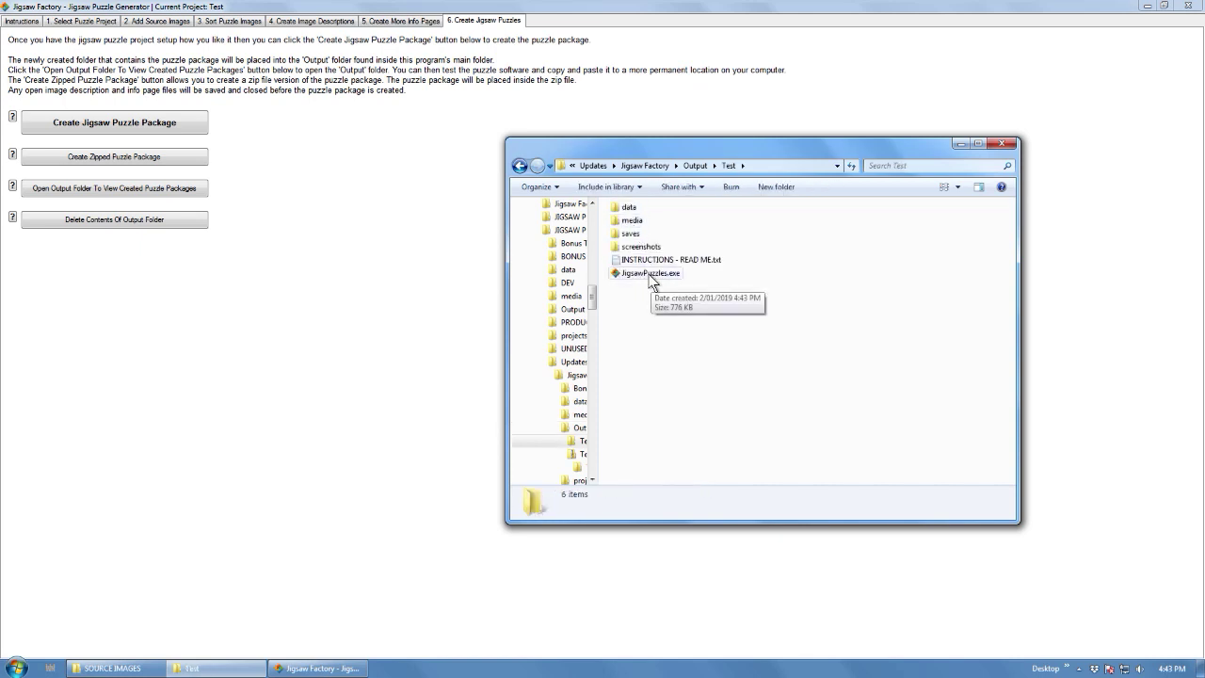
{"action": "double_click", "coordinate": [650, 273]}
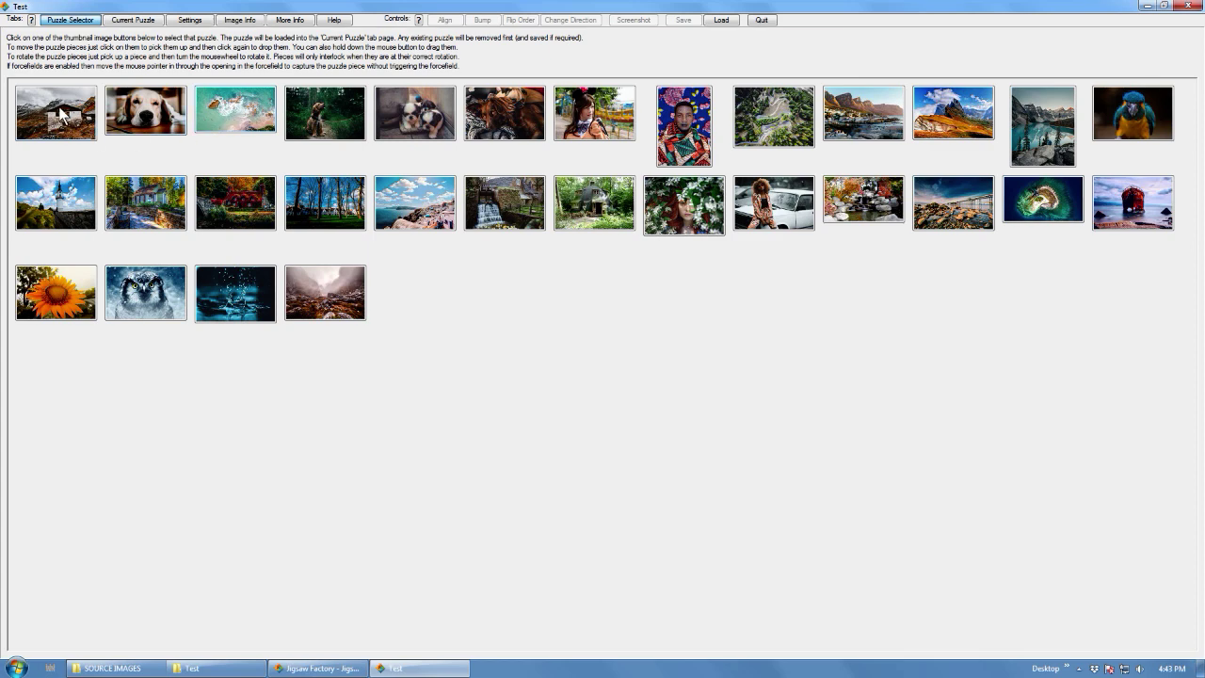
{"action": "left_click", "coordinate": [199, 114]}
Step: Rearrange the scattered puzzle pieces and join the dark grassy pieces that form the puzzle's lower-left corner
{"action": "left_click_drag", "start_coordinate": [292, 117], "coordinate": [451, 507]}
{"action": "left_click_drag", "start_coordinate": [638, 504], "coordinate": [693, 305]}
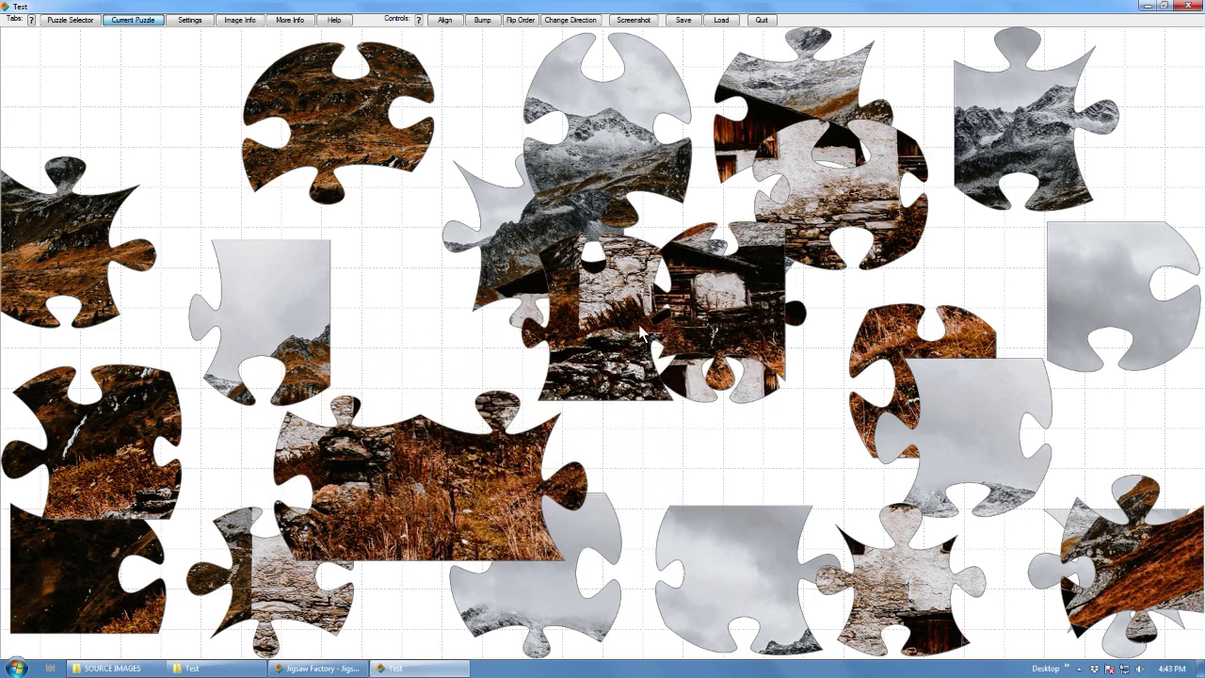
{"action": "left_click_drag", "start_coordinate": [629, 353], "coordinate": [731, 481]}
{"action": "left_click_drag", "start_coordinate": [1103, 593], "coordinate": [930, 434]}
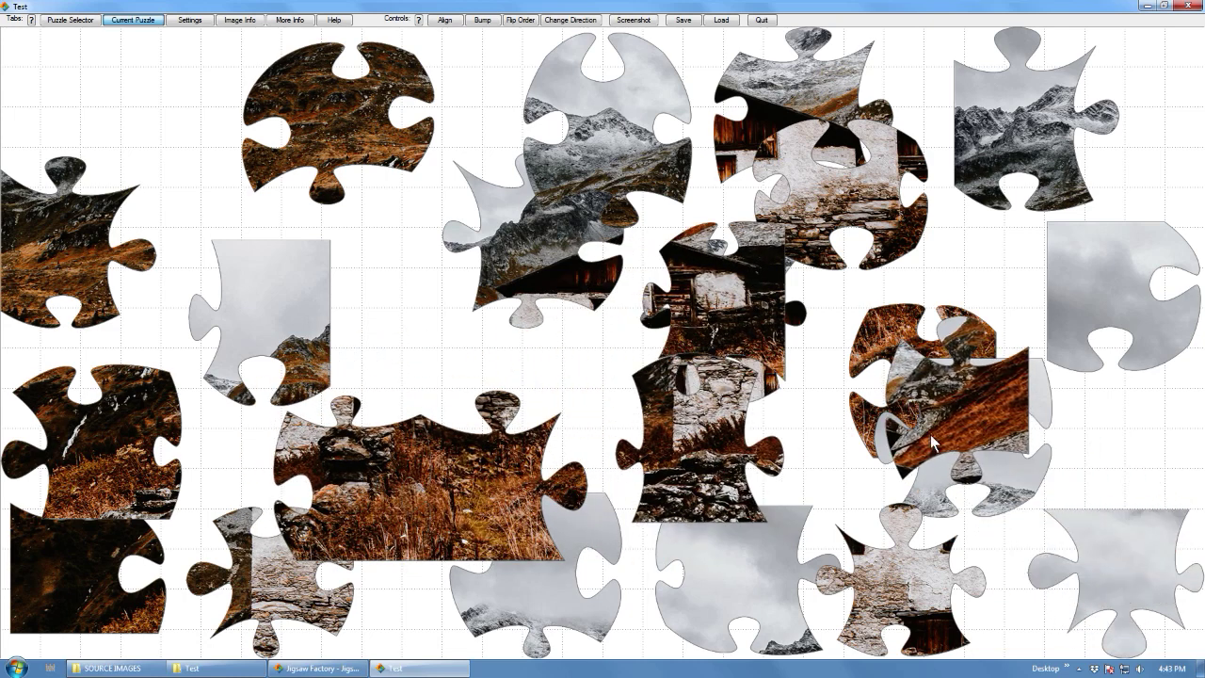
{"action": "left_click_drag", "start_coordinate": [146, 563], "coordinate": [187, 550]}
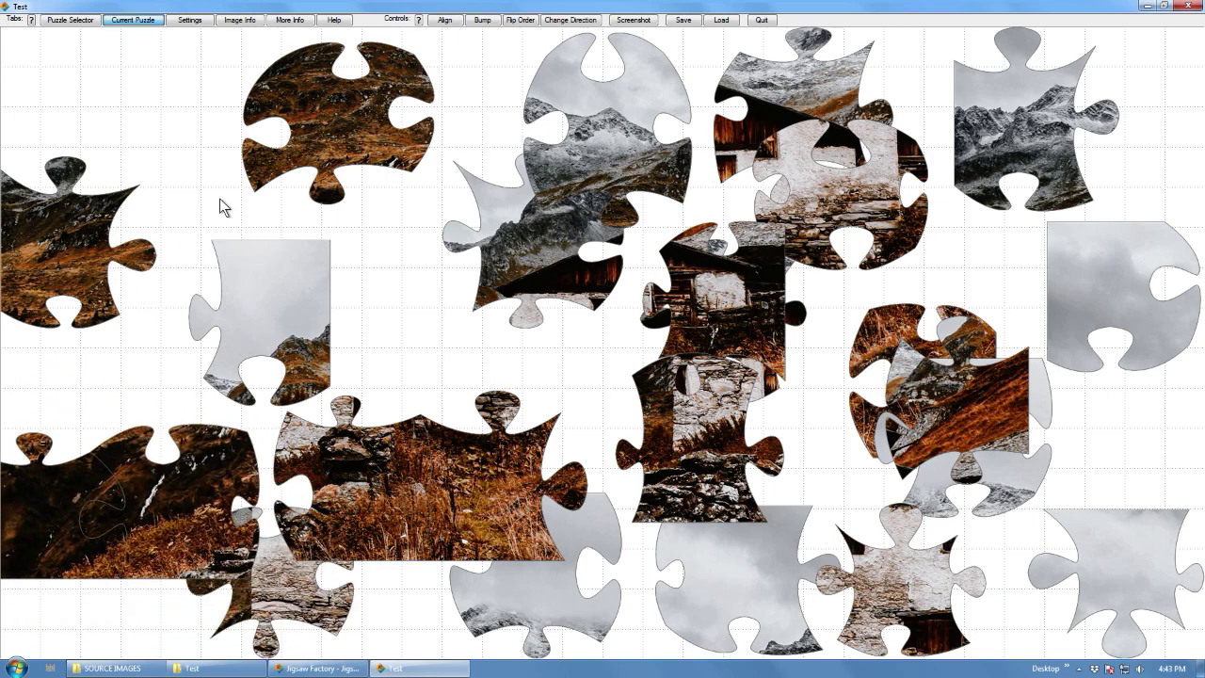
Step: Connect the stone wall and grass pieces into one bottom row, and spread out the hillside and hut pieces
{"action": "left_click_drag", "start_coordinate": [76, 239], "coordinate": [179, 151]}
{"action": "left_click_drag", "start_coordinate": [339, 120], "coordinate": [409, 236]}
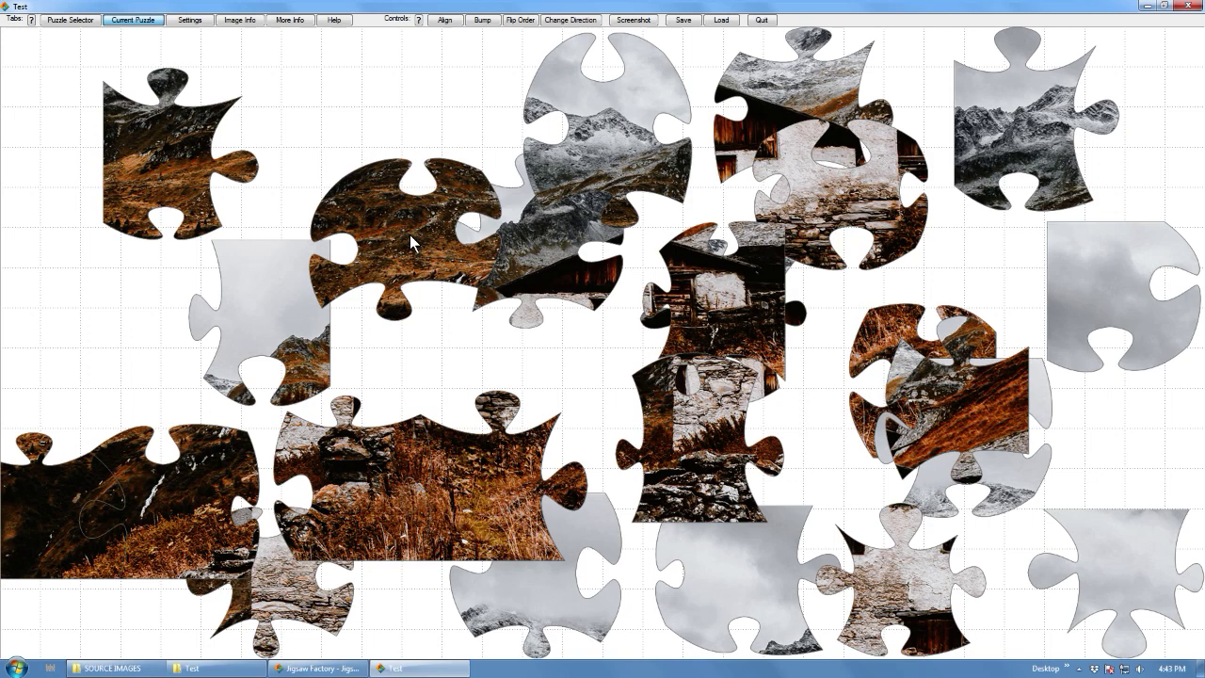
{"action": "left_click_drag", "start_coordinate": [765, 325], "coordinate": [909, 299]}
{"action": "left_click_drag", "start_coordinate": [637, 427], "coordinate": [401, 530]}
{"action": "left_click_drag", "start_coordinate": [562, 237], "coordinate": [662, 313]}
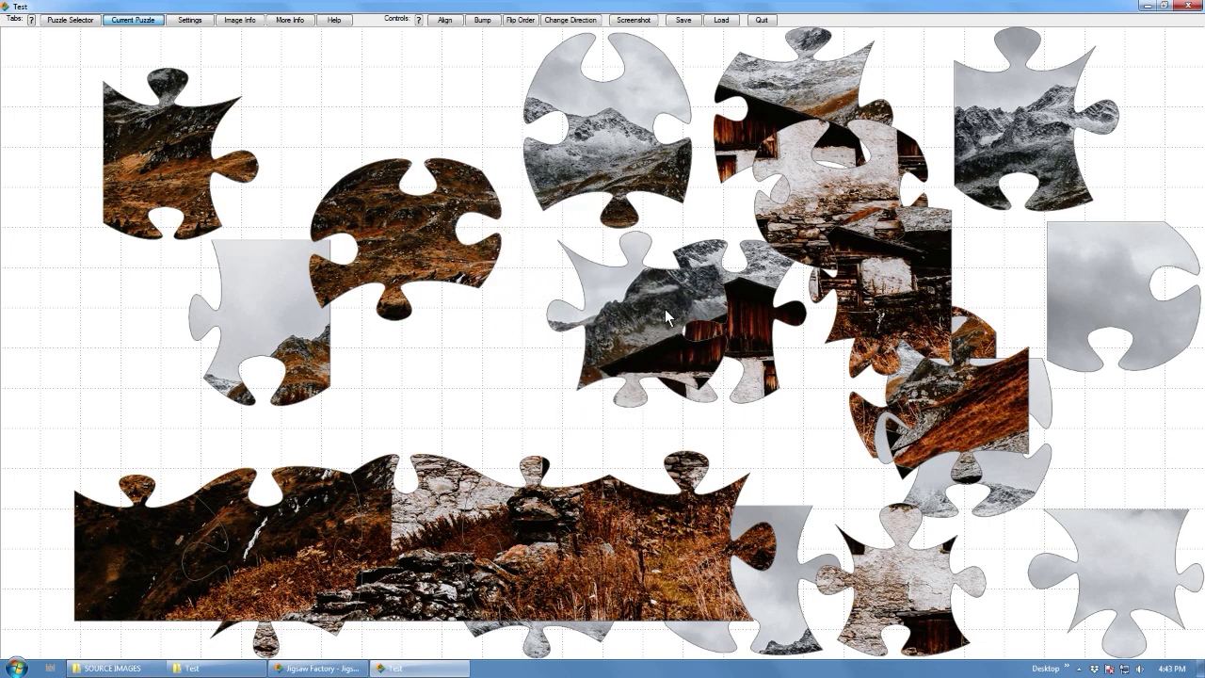
Step: Set the puzzle piece count to H:216 | V:160, show the completed image in the background, and return to the current puzzle
{"action": "left_click", "coordinate": [190, 19]}
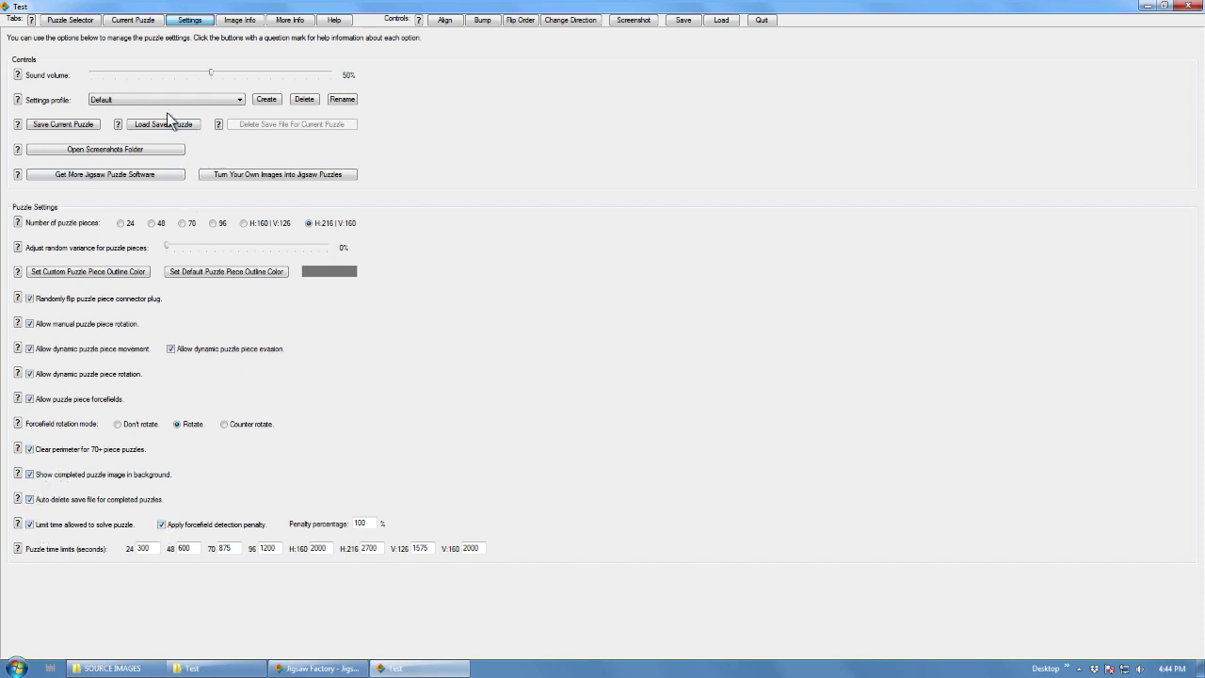
{"action": "left_click", "coordinate": [75, 20]}
{"action": "left_click", "coordinate": [122, 20]}
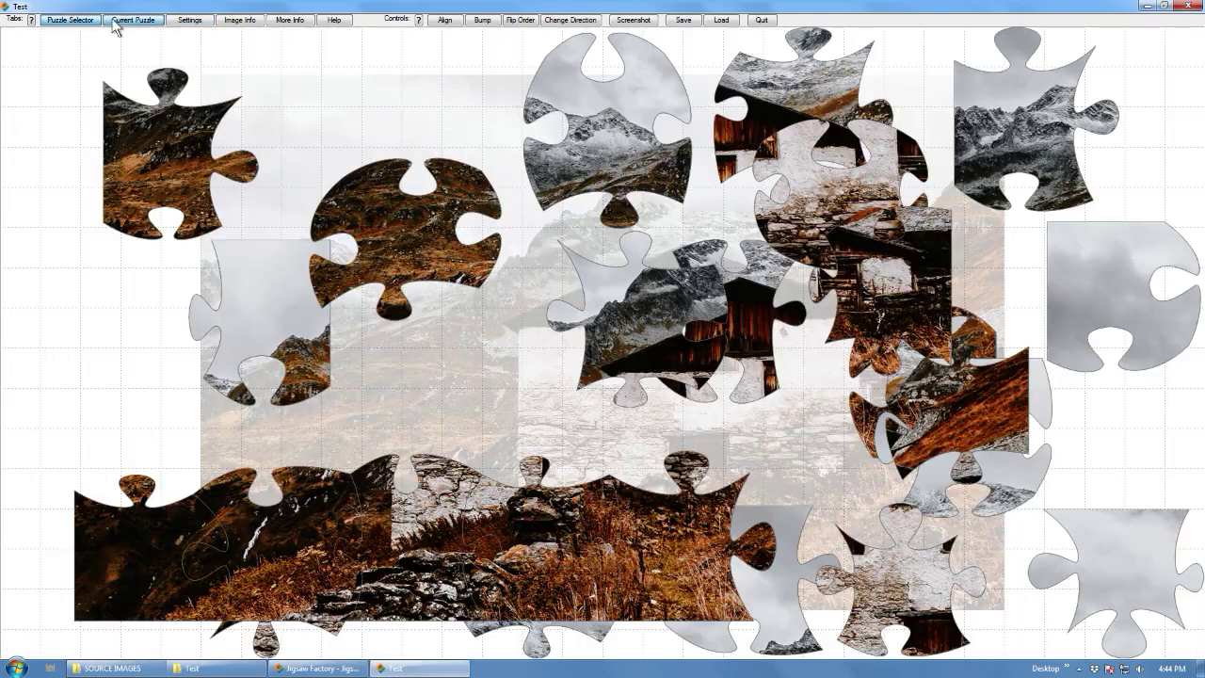
Step: Load the puzzle with the red autumn trees, and return to the Jigsaw Factory window after closing the puzzle player
{"action": "left_click", "coordinate": [75, 21]}
{"action": "left_click", "coordinate": [247, 179]}
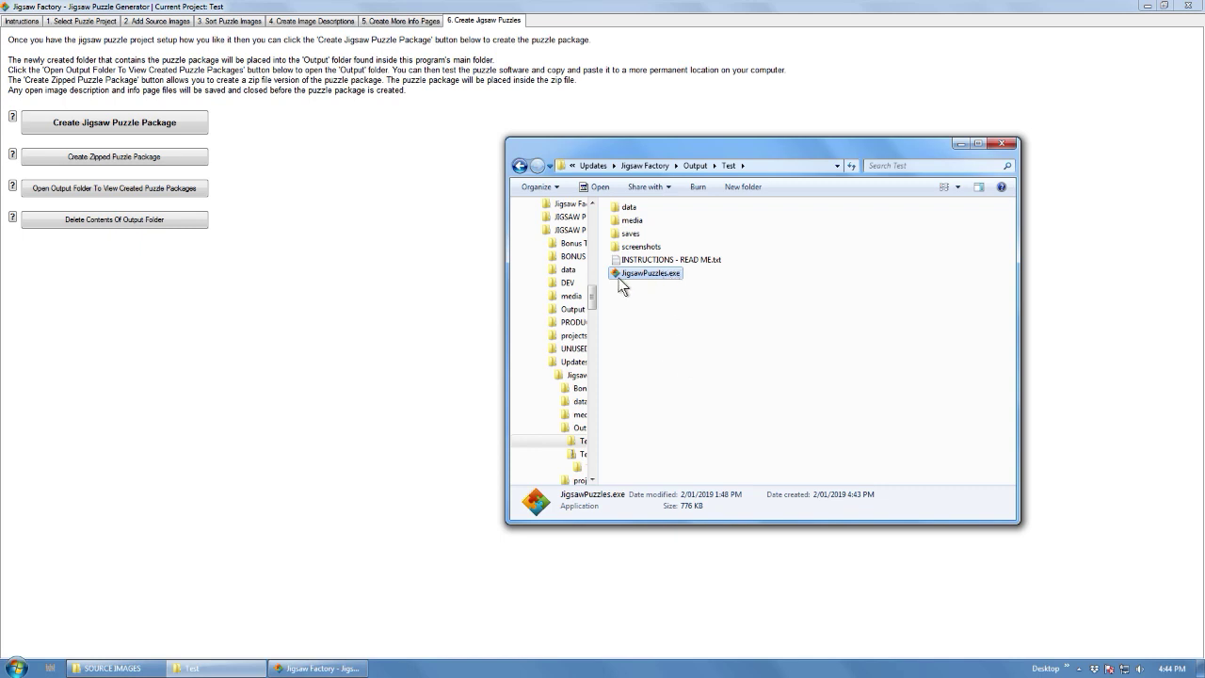
{"action": "left_click", "coordinate": [308, 164]}
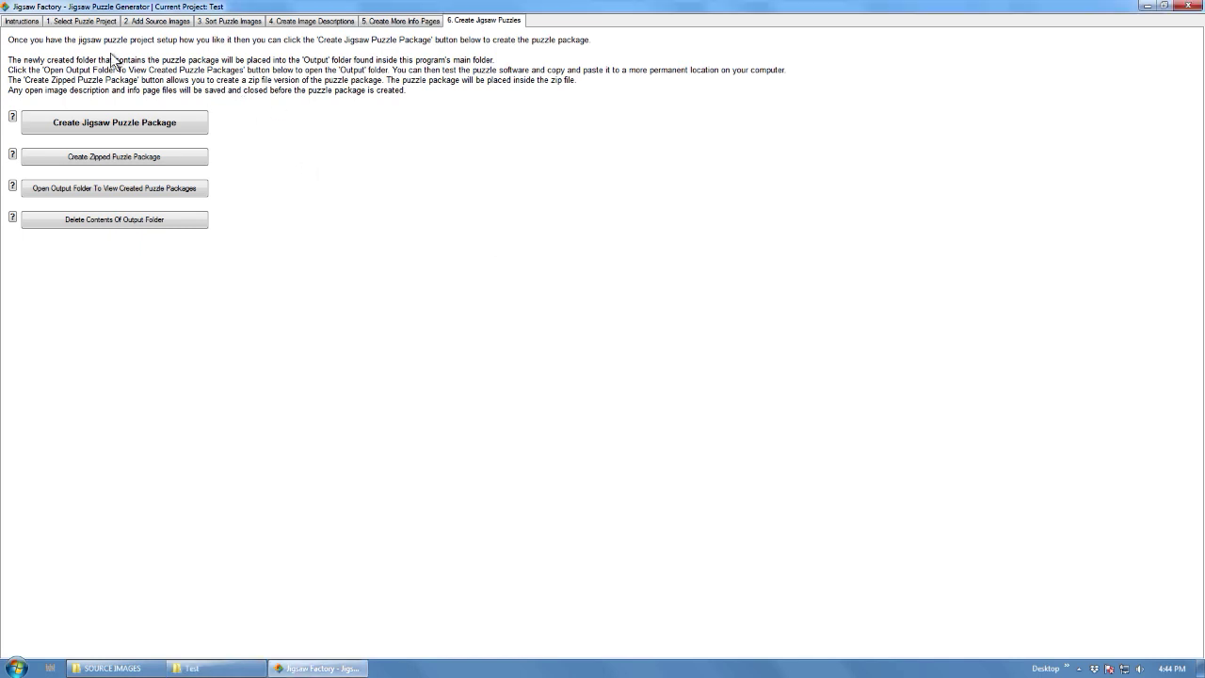